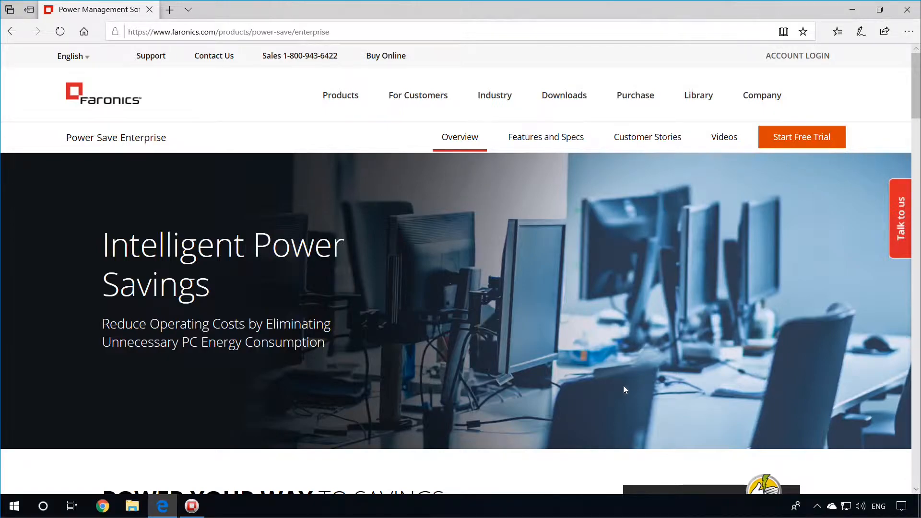
Step: Check that managed workstation 0939-1418 is Online in Core Console, then close the console
click(192, 507)
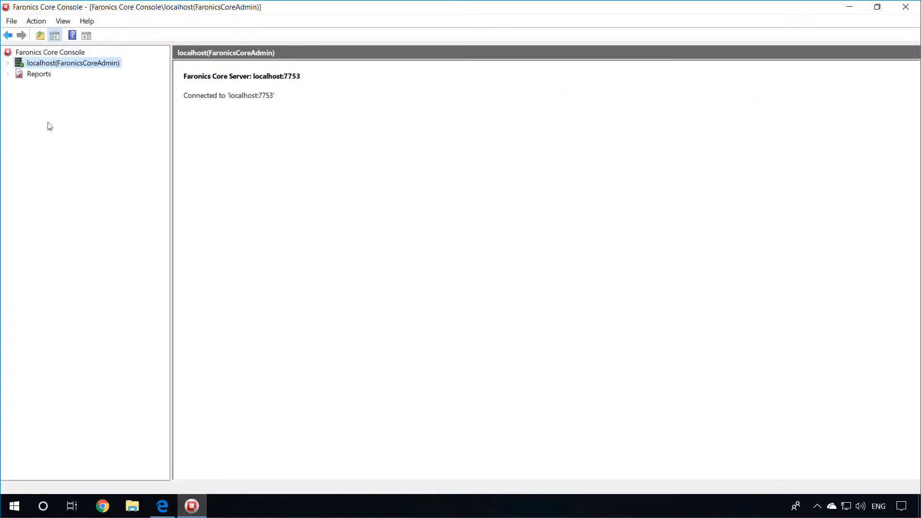
click(9, 64)
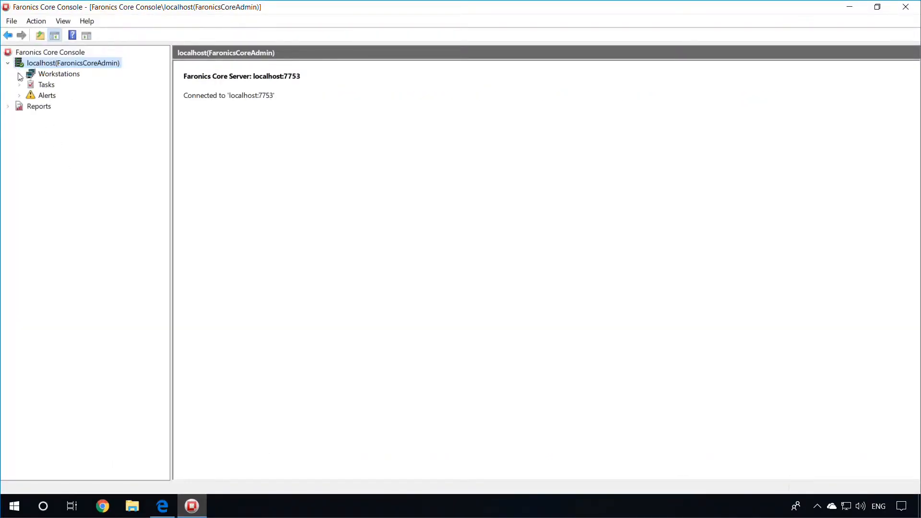
click(19, 74)
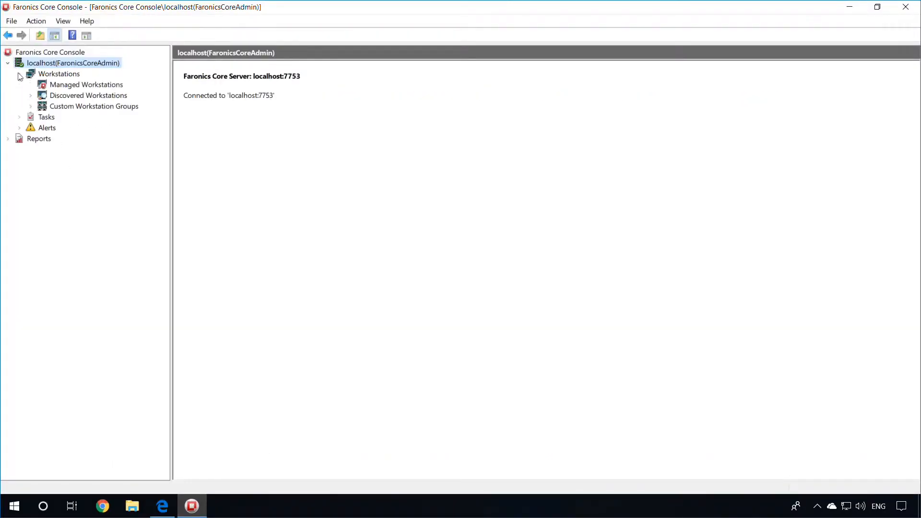
click(50, 87)
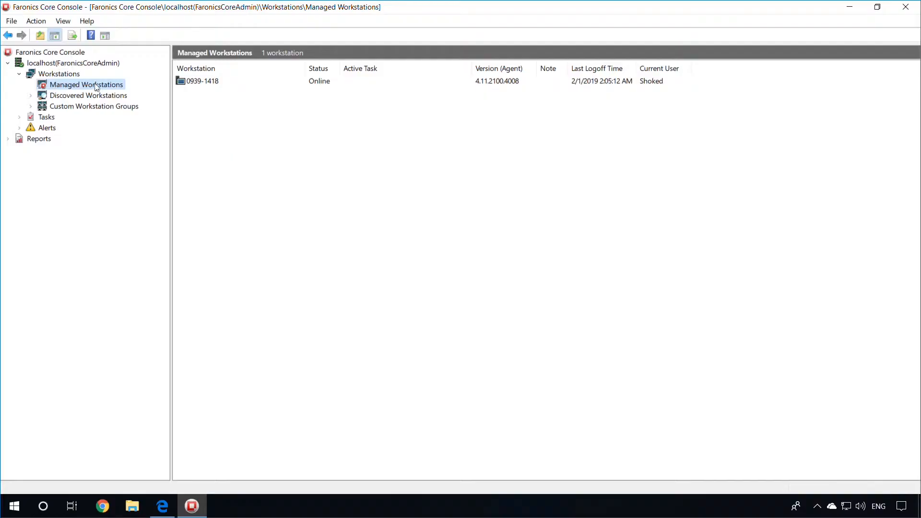
click(208, 83)
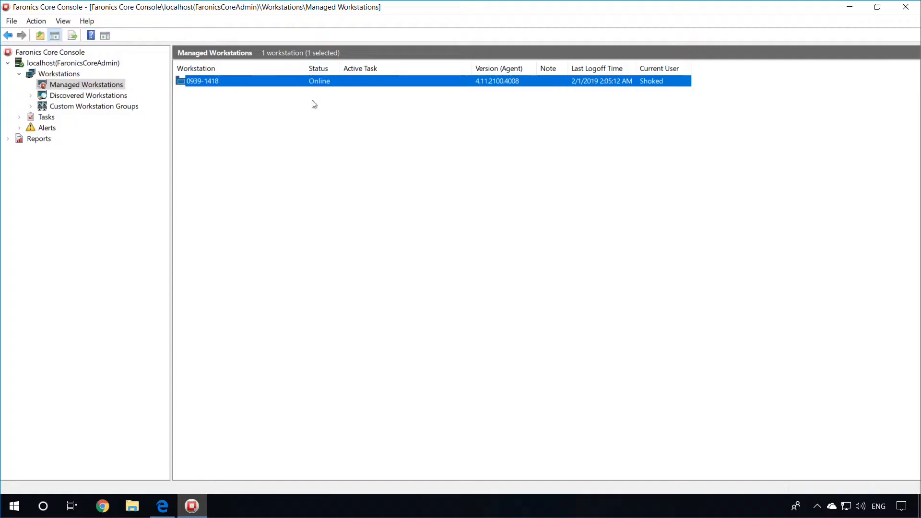
click(906, 6)
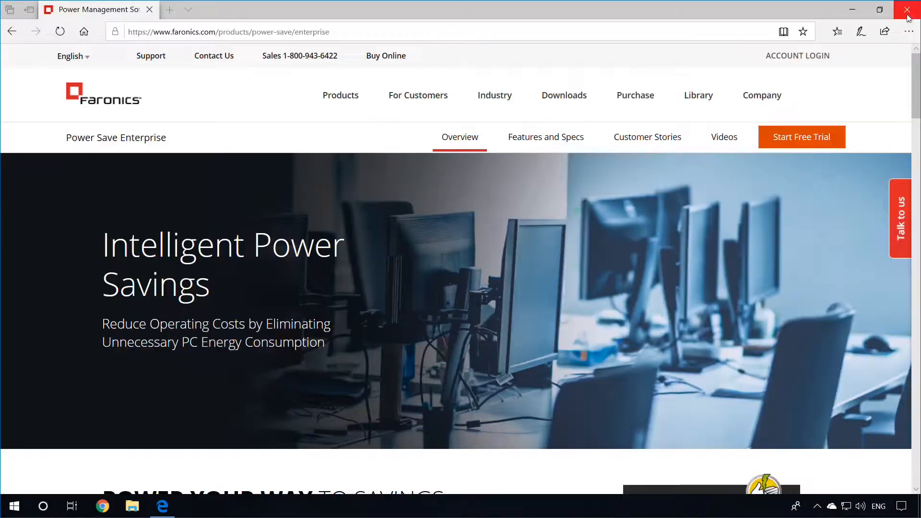
Step: Minimize Microsoft Edge to reveal the desktop with the Faronics_YPS zip file
mouse_move(825, 58)
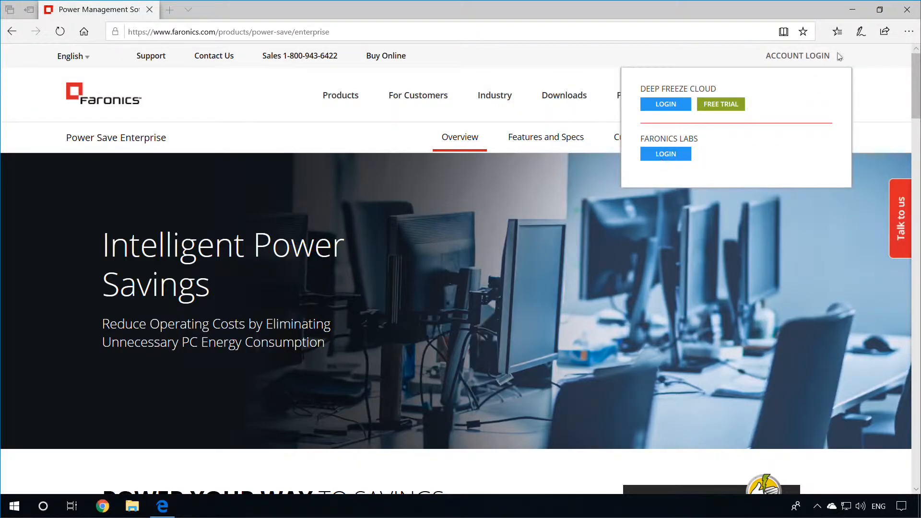
click(853, 10)
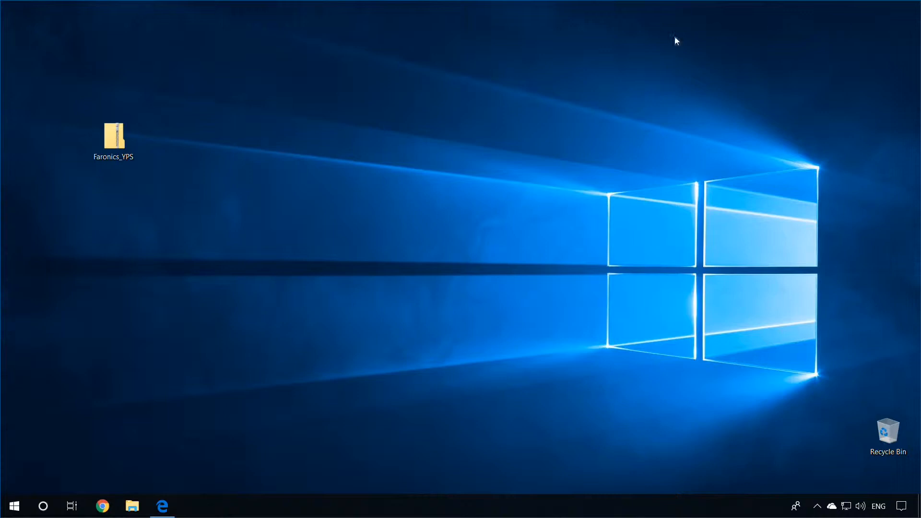
Step: Extract Faronics_YPS.zip into a Faronics_YPS desktop folder showing the Power_Save_Console_Loadin_Installer
click(121, 129)
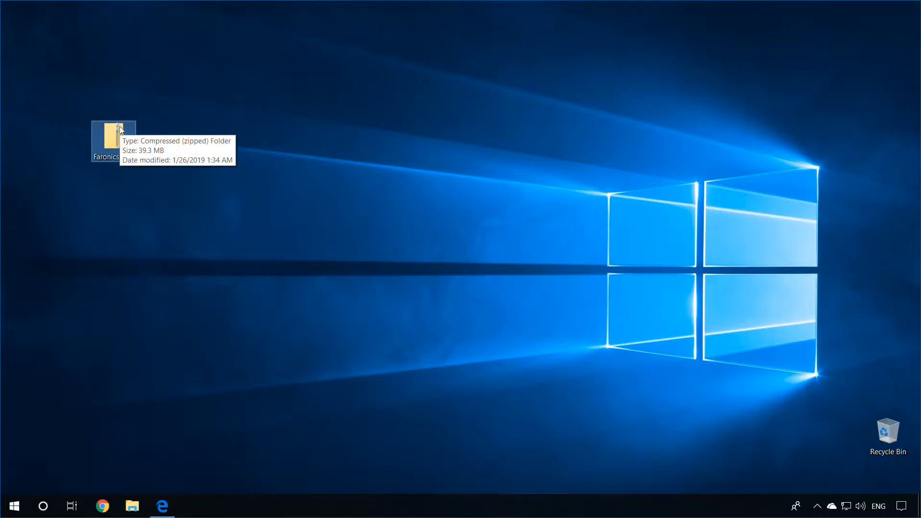
right_click(121, 128)
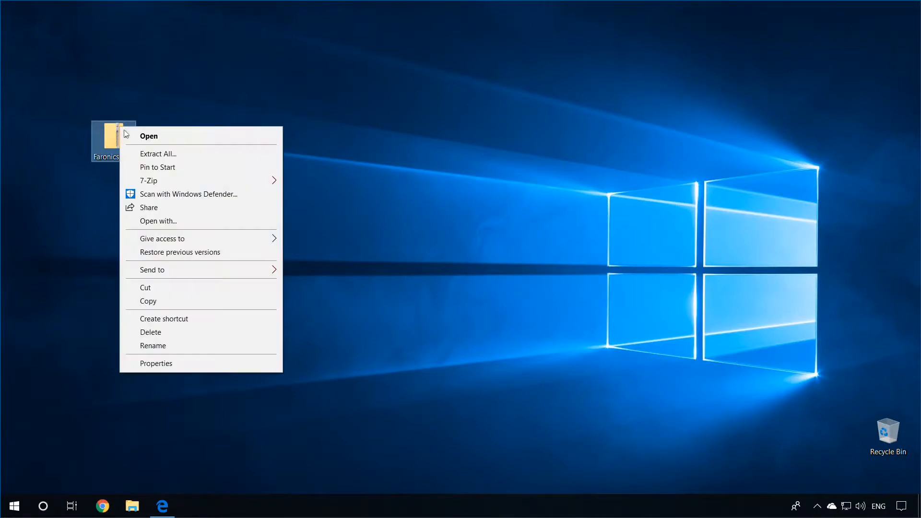
click(156, 153)
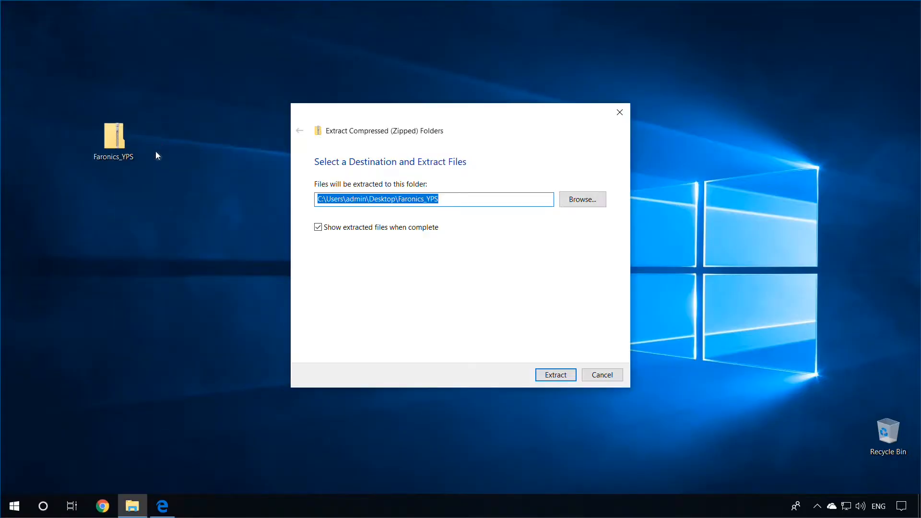
click(553, 375)
click(269, 206)
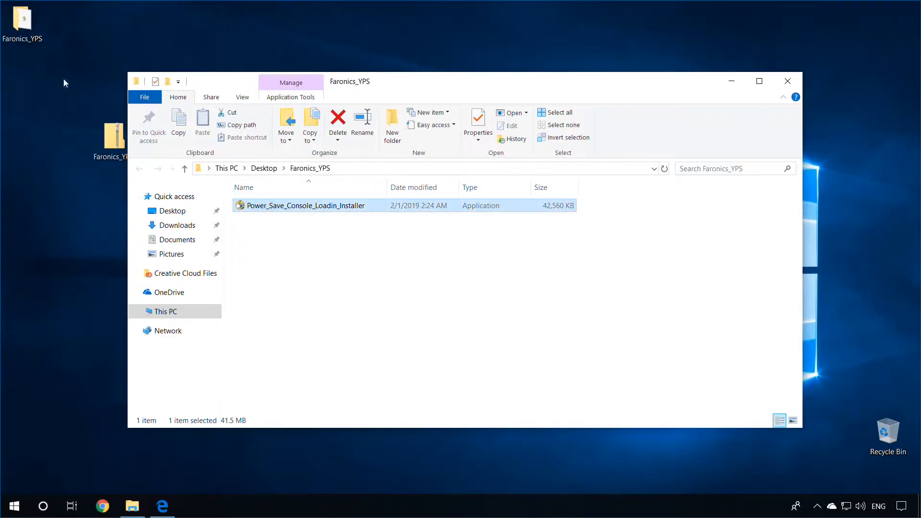
click(17, 41)
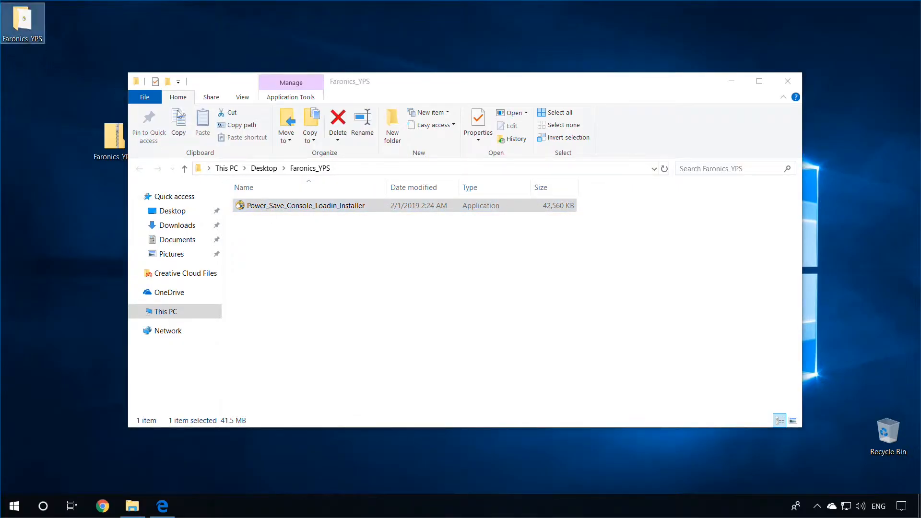
Step: Launch the Power Save Loadin installer as administrator and accept the license agreement
double_click(277, 210)
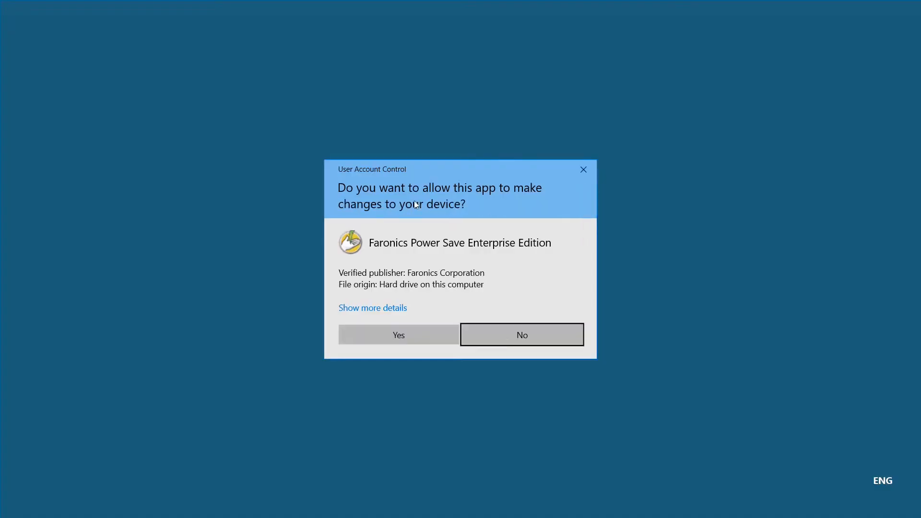
click(424, 338)
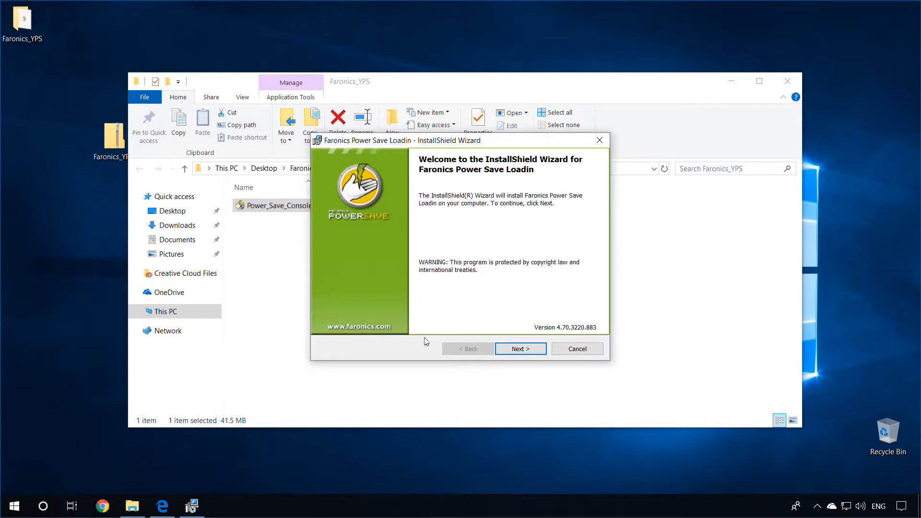
click(521, 349)
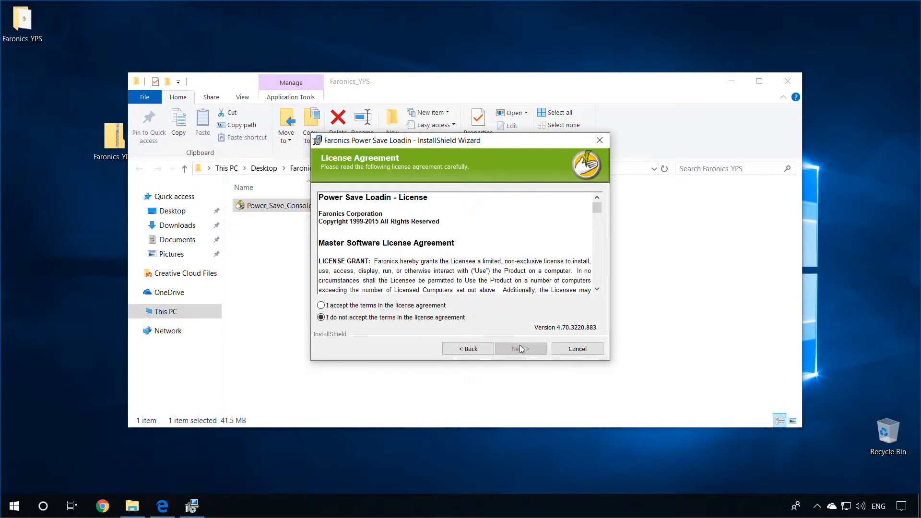
click(405, 307)
click(519, 349)
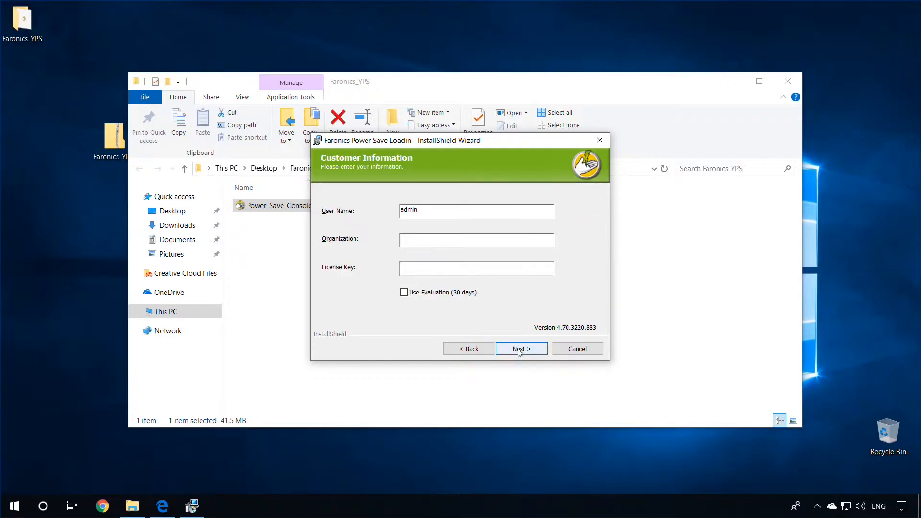
Step: Install on the 30-day evaluation with the default folder, restarting the Core Server service
click(423, 210)
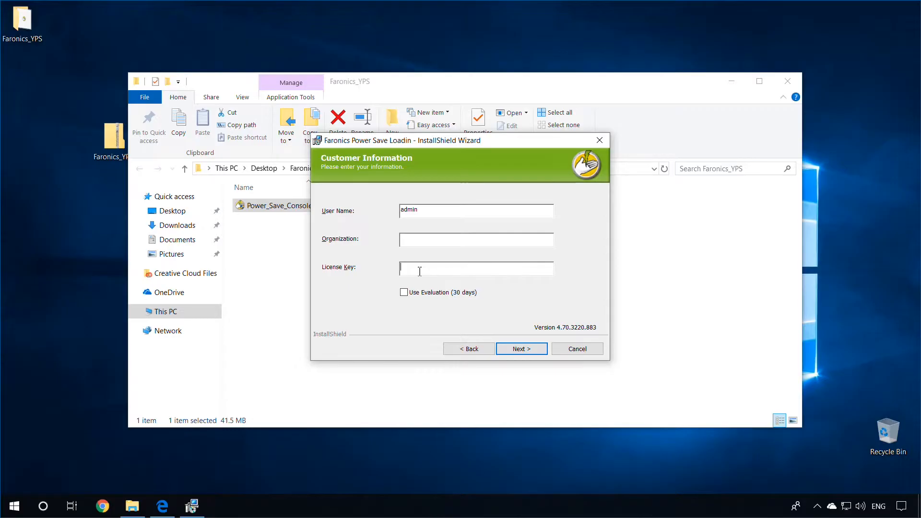
click(404, 292)
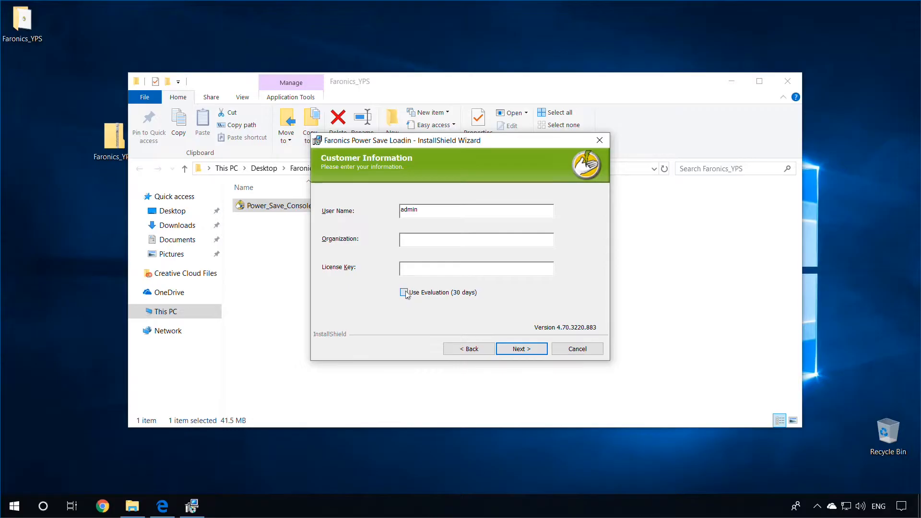
click(521, 349)
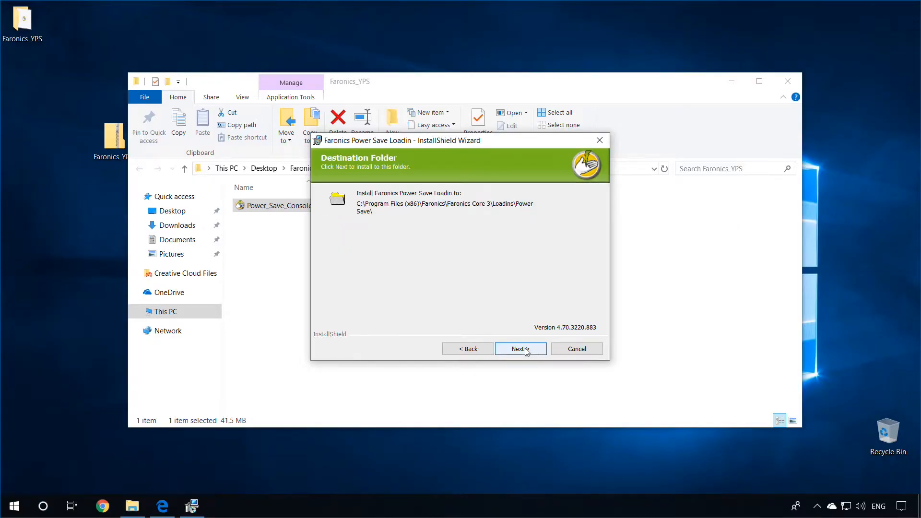
click(521, 349)
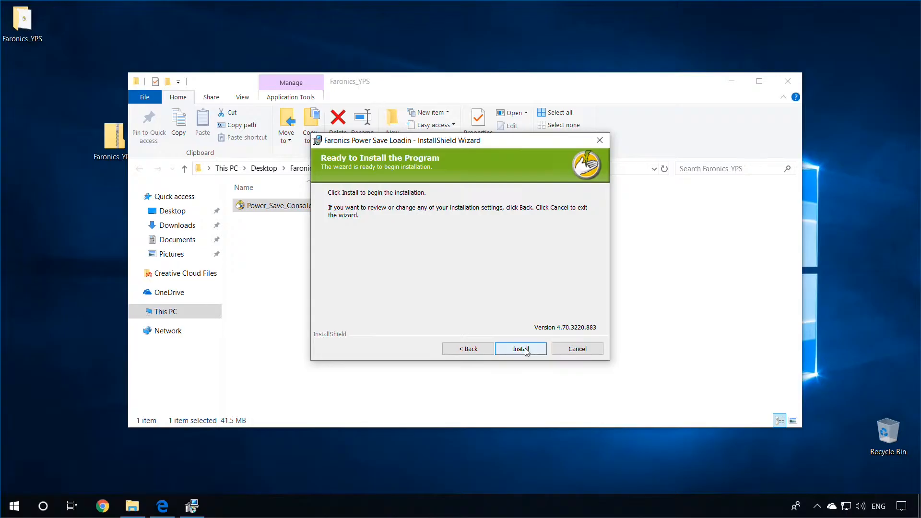
click(533, 351)
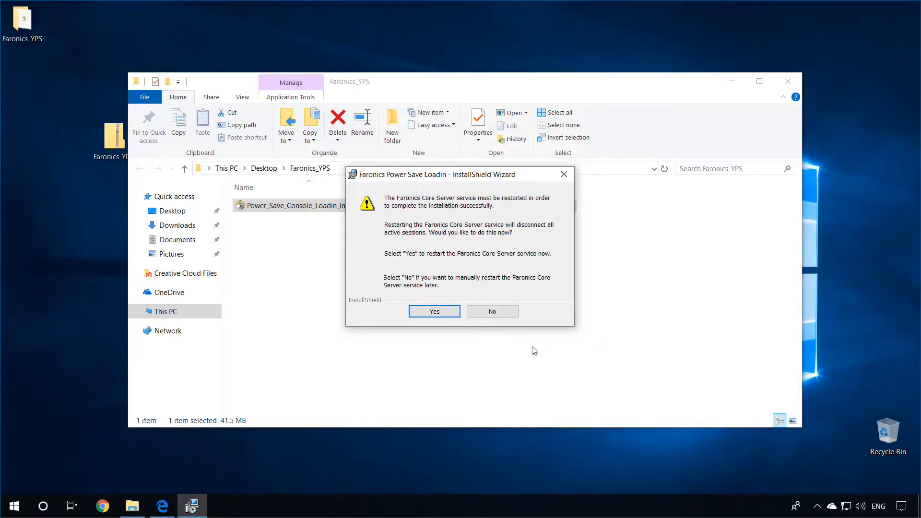
click(437, 312)
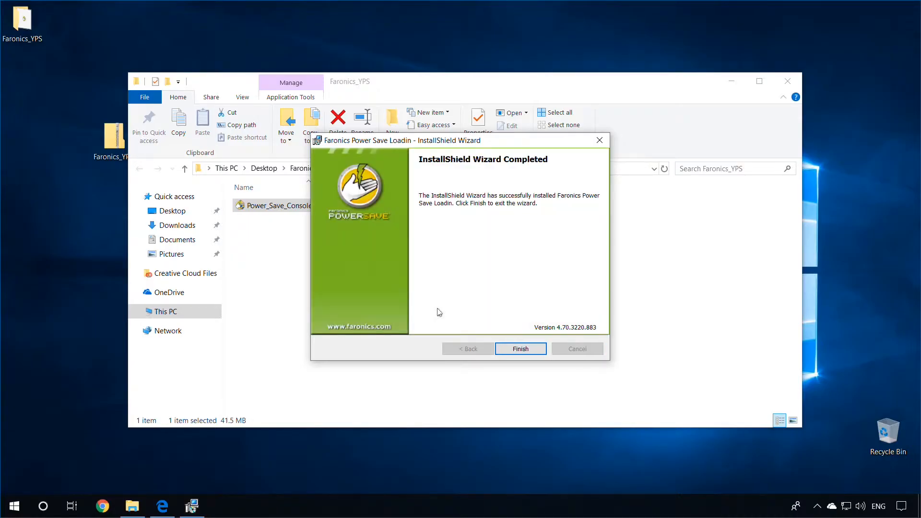
click(510, 349)
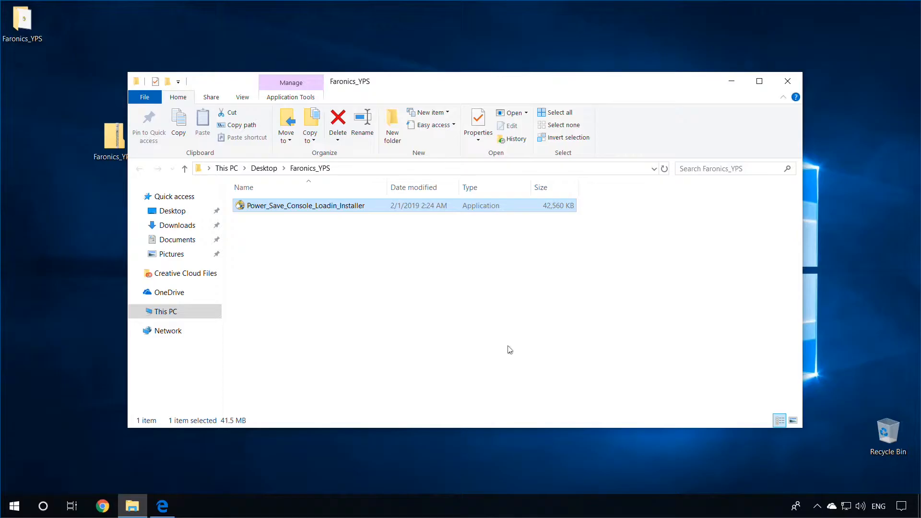
Step: Relaunch Faronics Core Console 3 from the Start menu as administrator
click(510, 349)
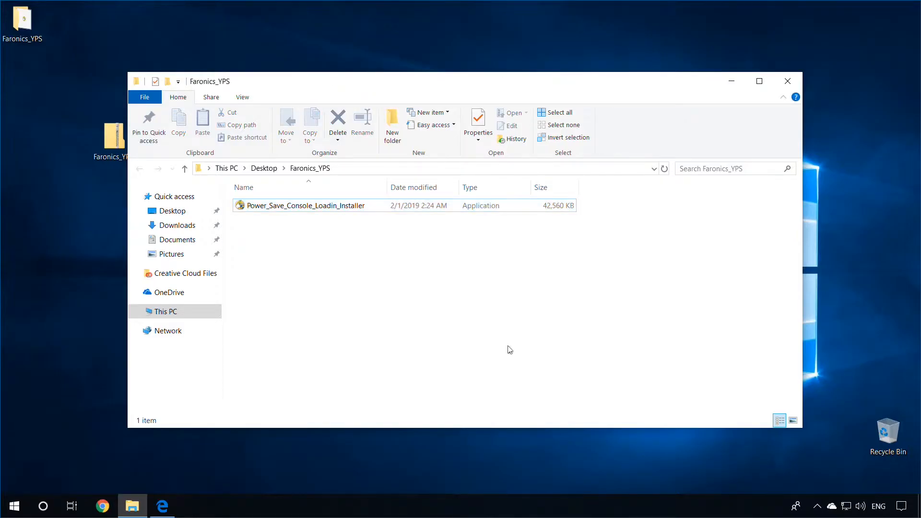
click(13, 506)
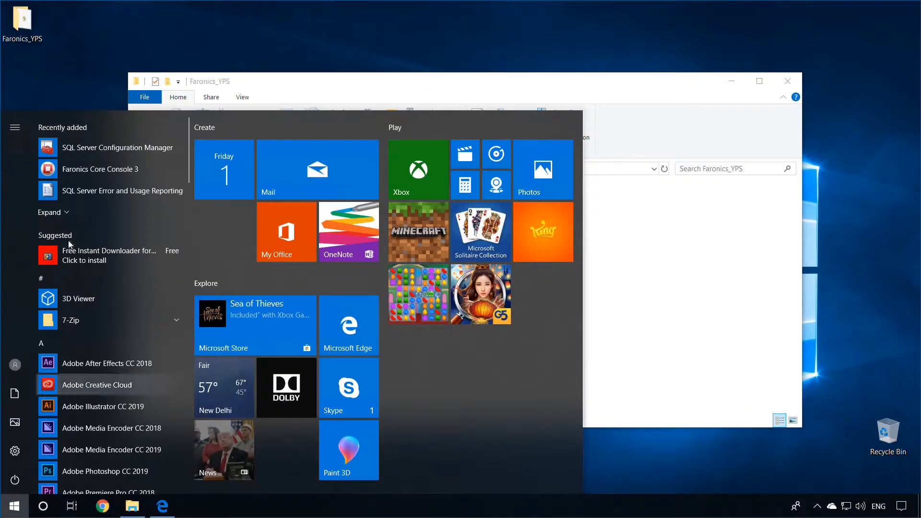
click(79, 175)
click(368, 325)
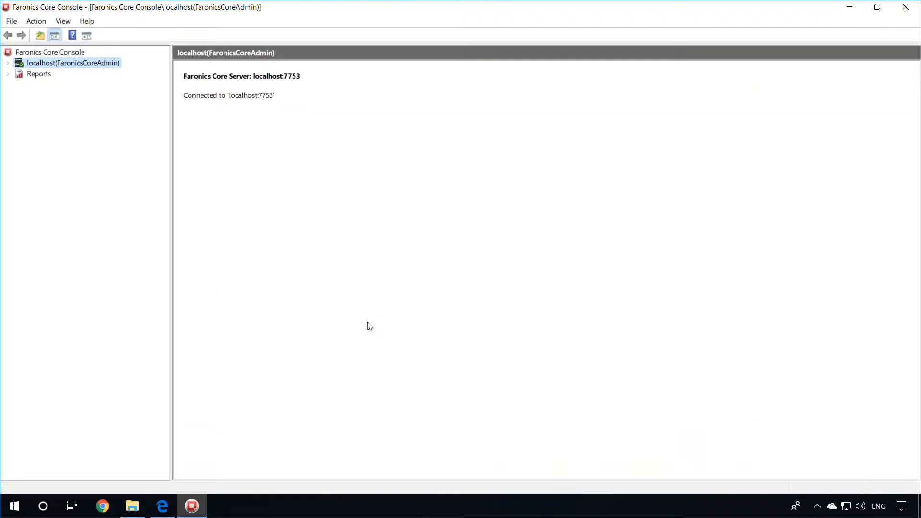
Step: Expand localhost > Workstations > Managed Workstations, check the Power Save group, and select 0939-1418
click(8, 64)
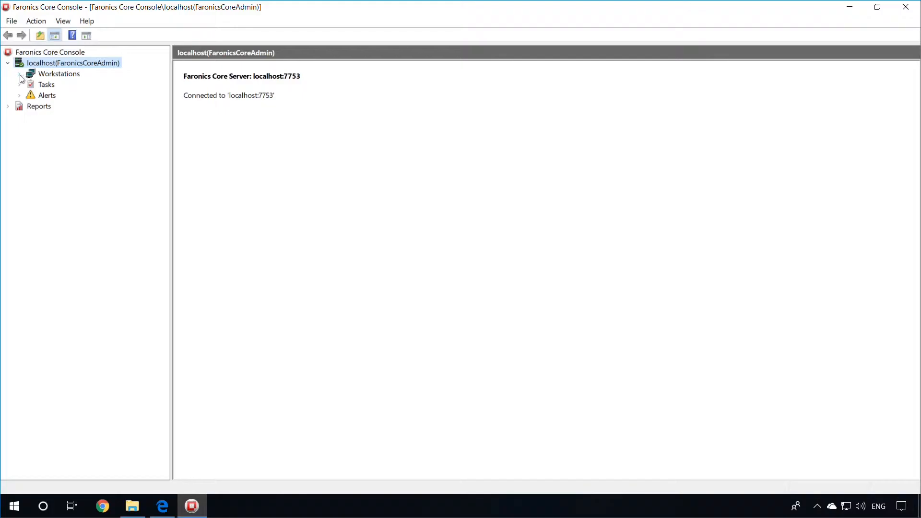
click(20, 75)
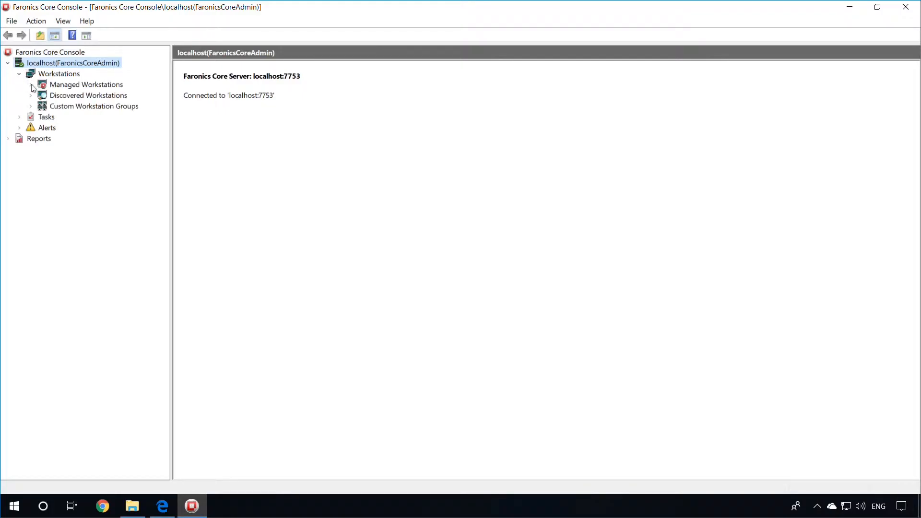
click(32, 86)
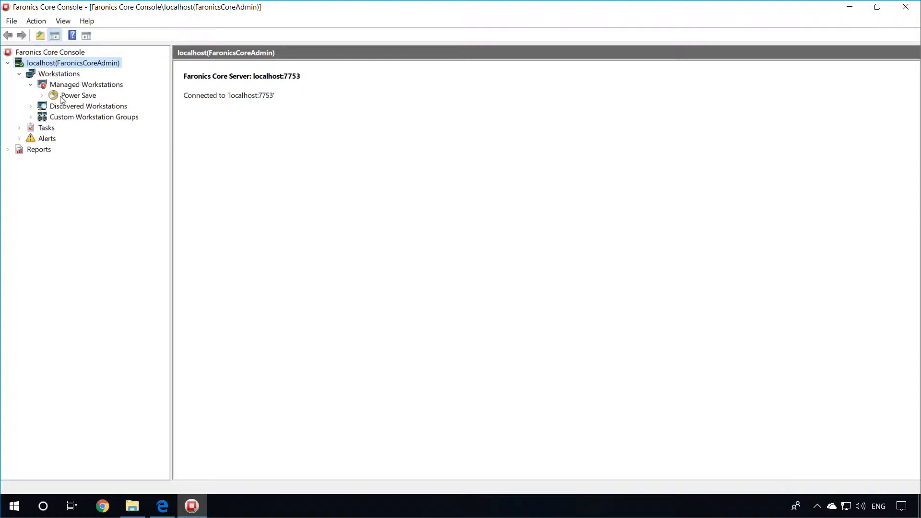
click(77, 95)
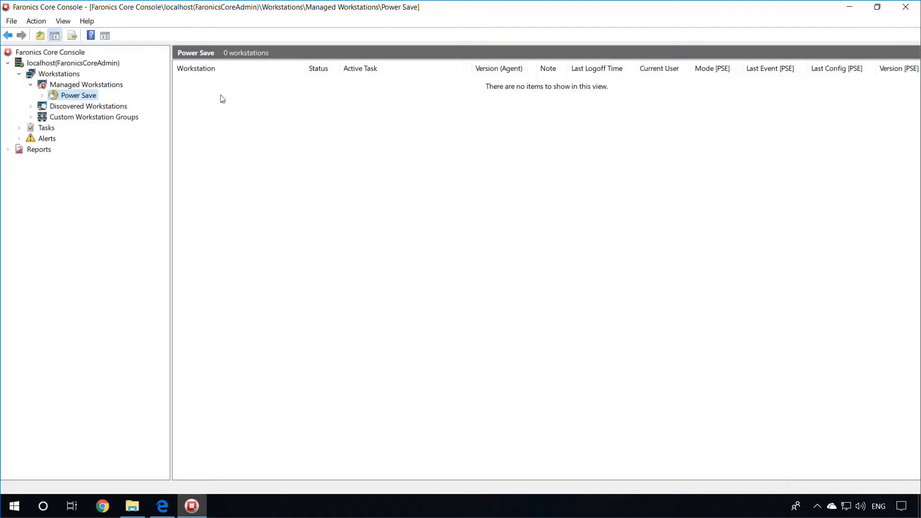
click(80, 87)
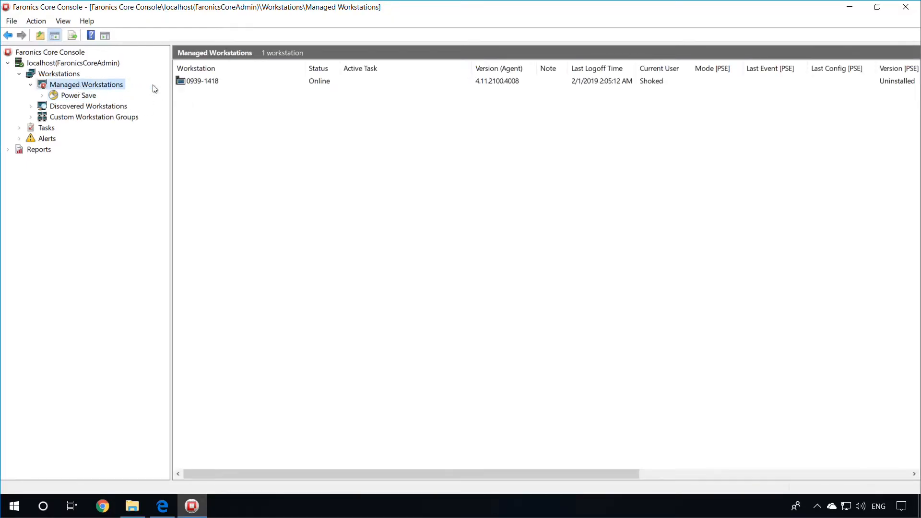
click(194, 86)
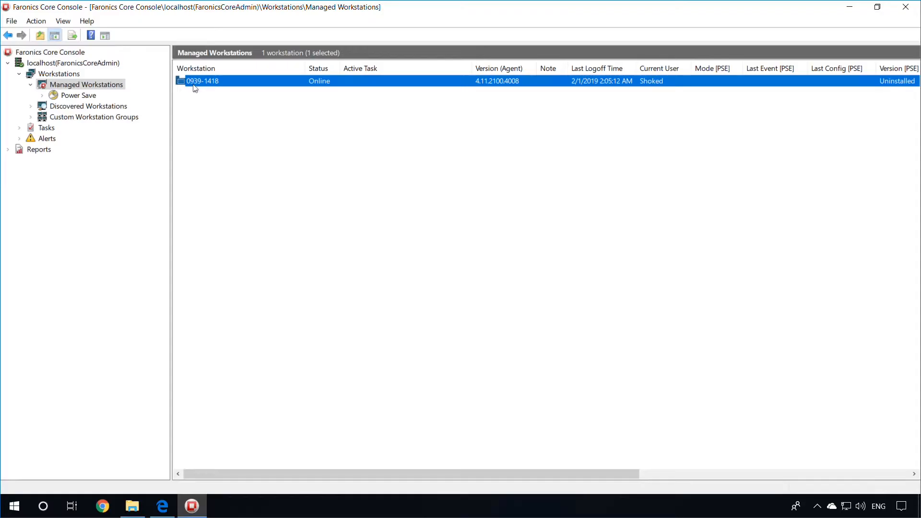
Step: Install the Power Save client on 0939-1418 with Install and Restart, scheduled to run Now
right_click(195, 88)
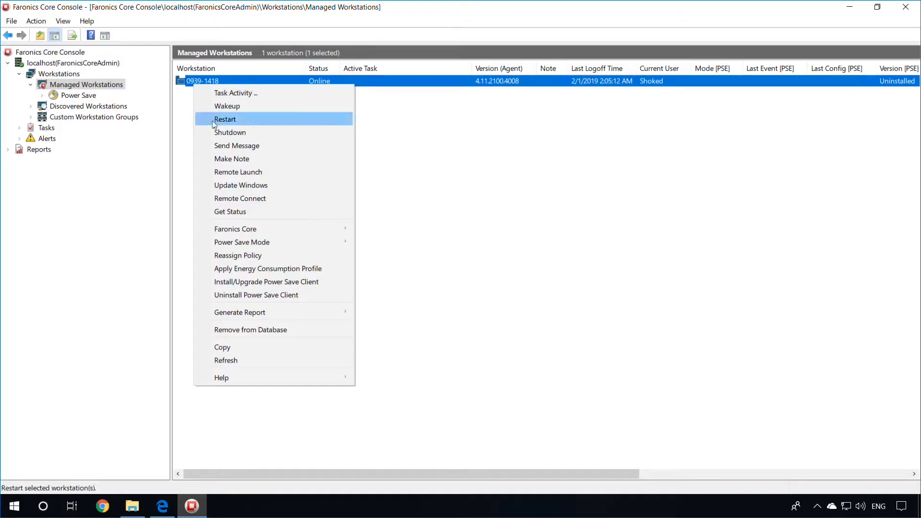
click(219, 281)
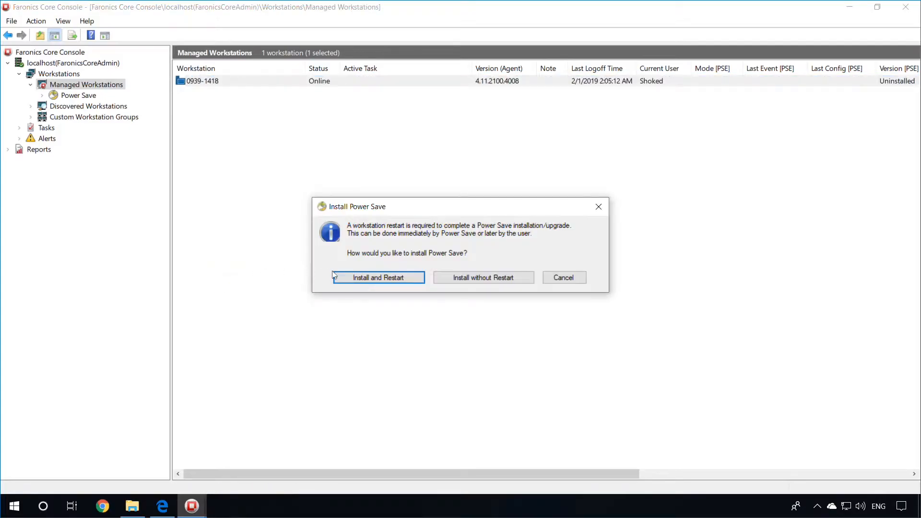
click(416, 282)
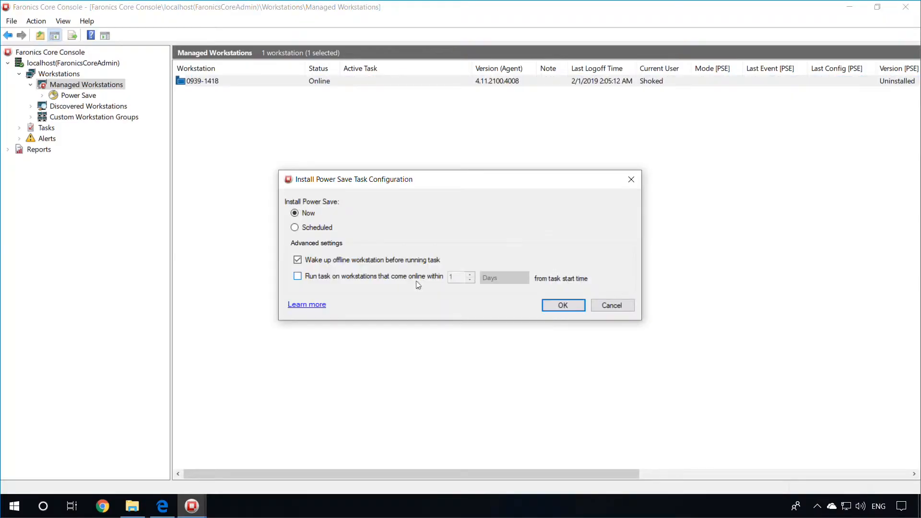
click(300, 228)
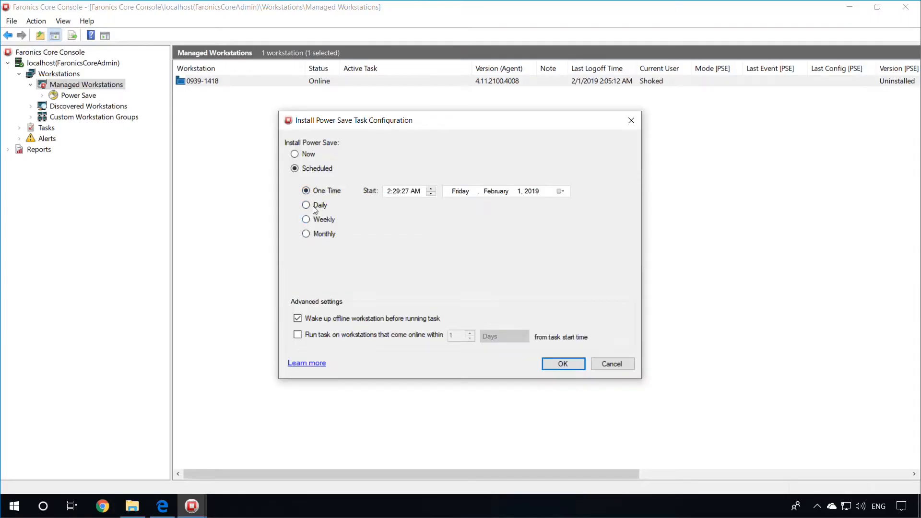
click(295, 155)
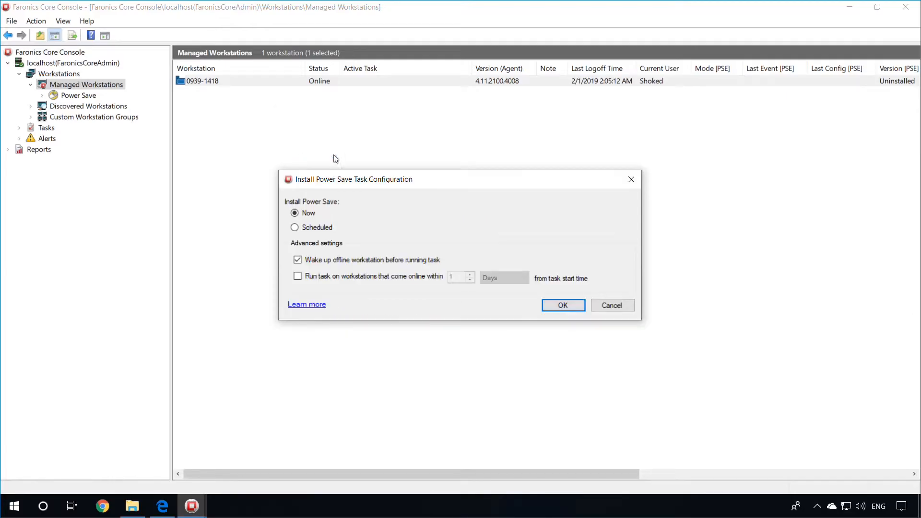
click(573, 302)
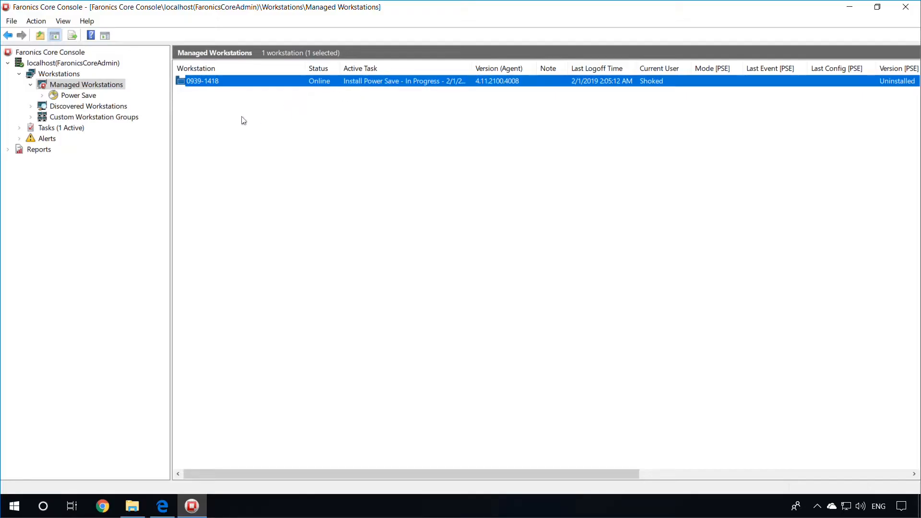
Step: Expand Tasks > Active to follow the Install Power Save task's progress
click(20, 128)
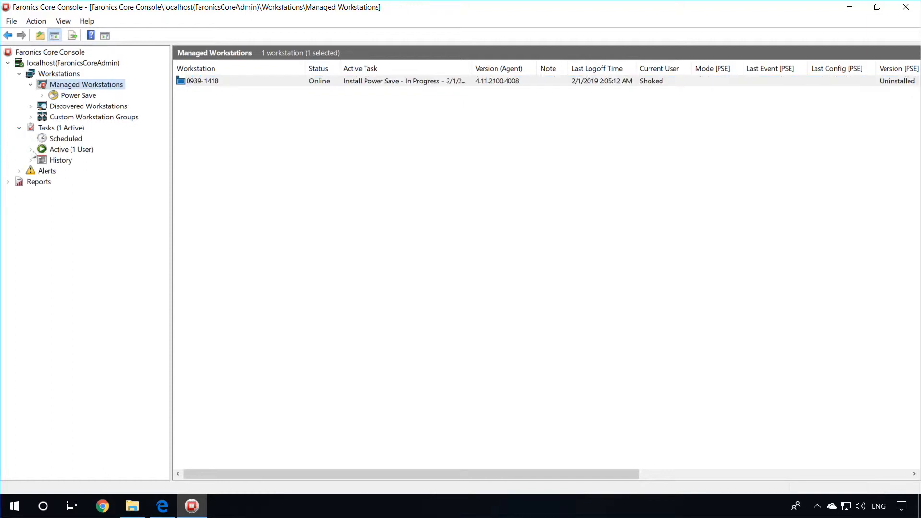
click(31, 150)
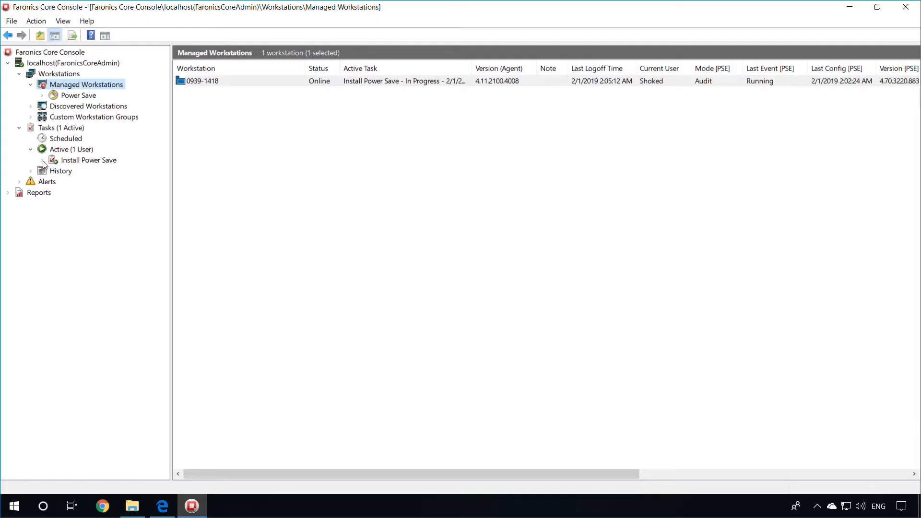
click(43, 161)
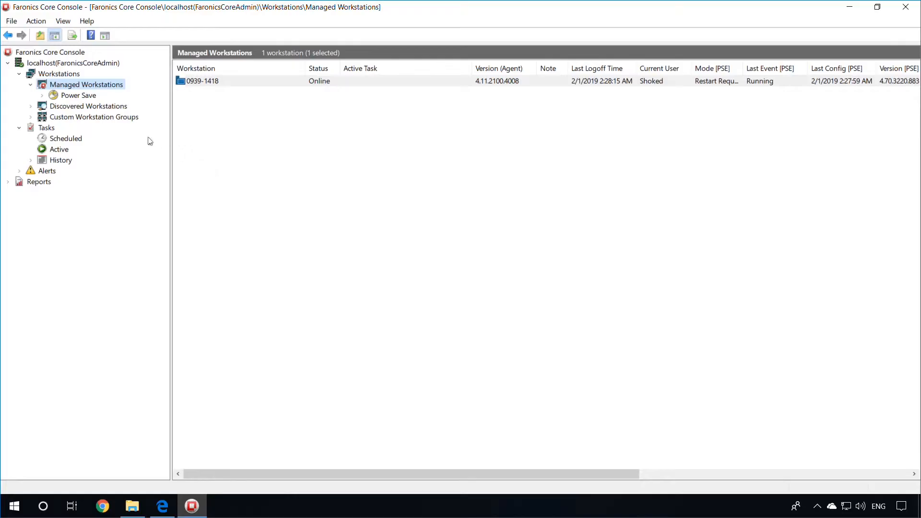
Step: Confirm 0939-1418 now appears under the Power Save Default policy in Audit mode
click(75, 99)
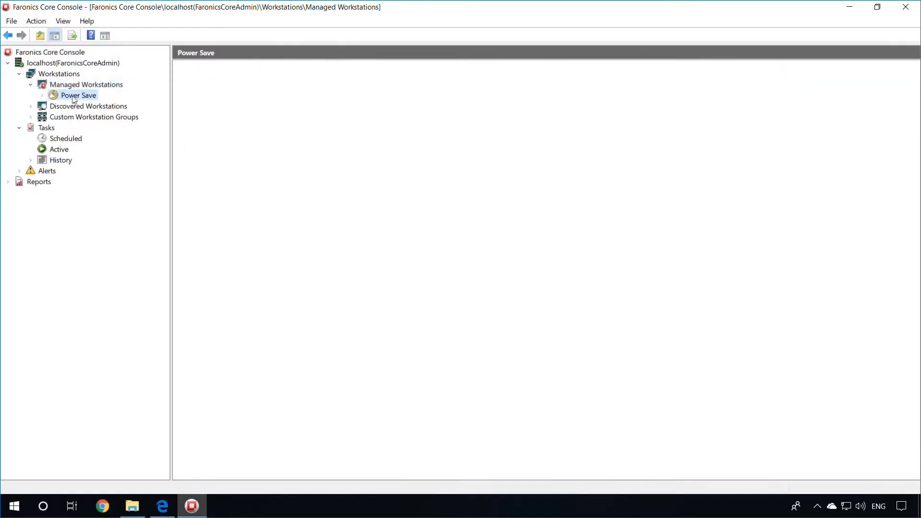
click(214, 84)
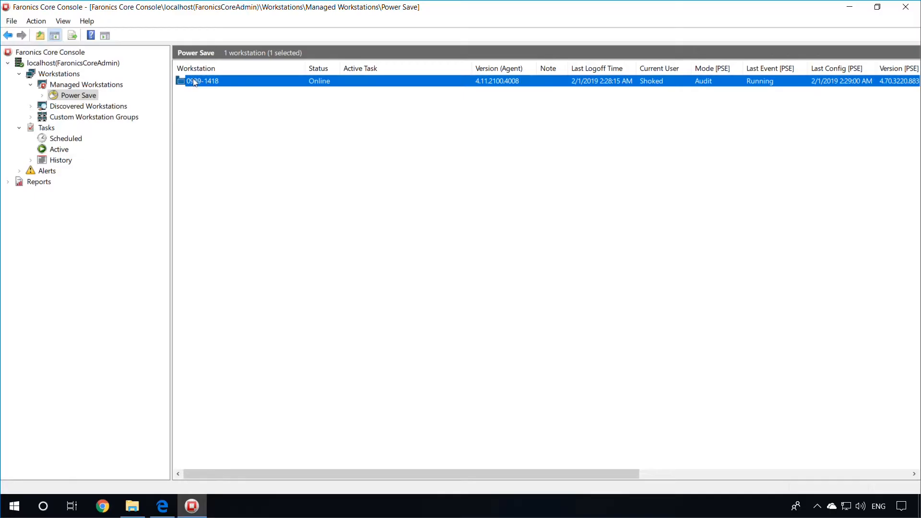
click(42, 95)
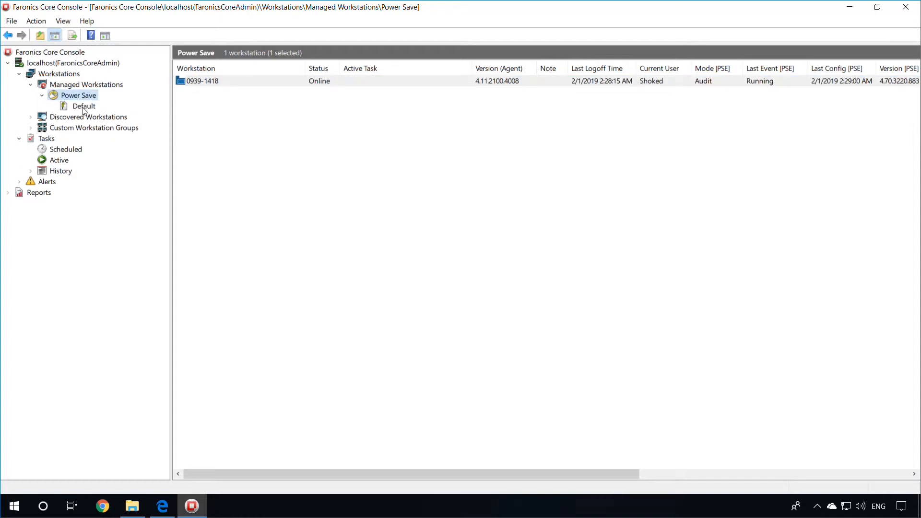
click(83, 106)
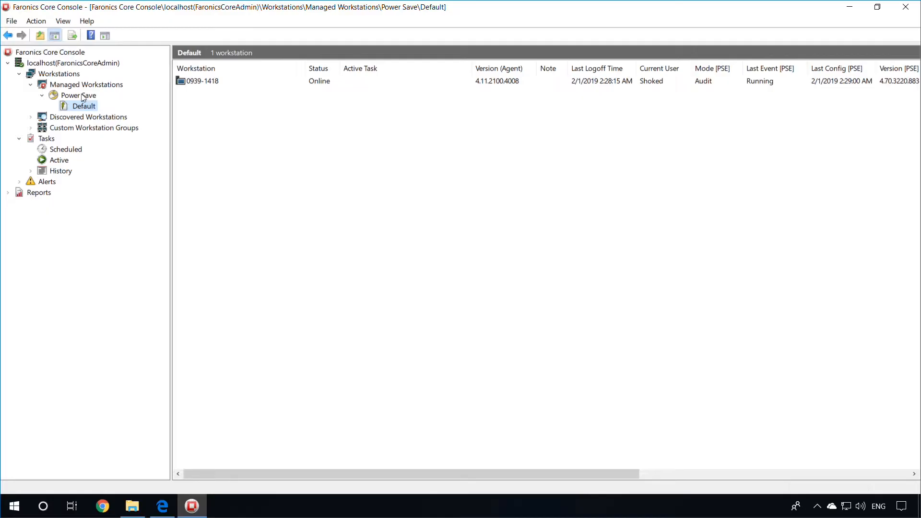
Step: Create a new Power Save policy named Test
right_click(82, 95)
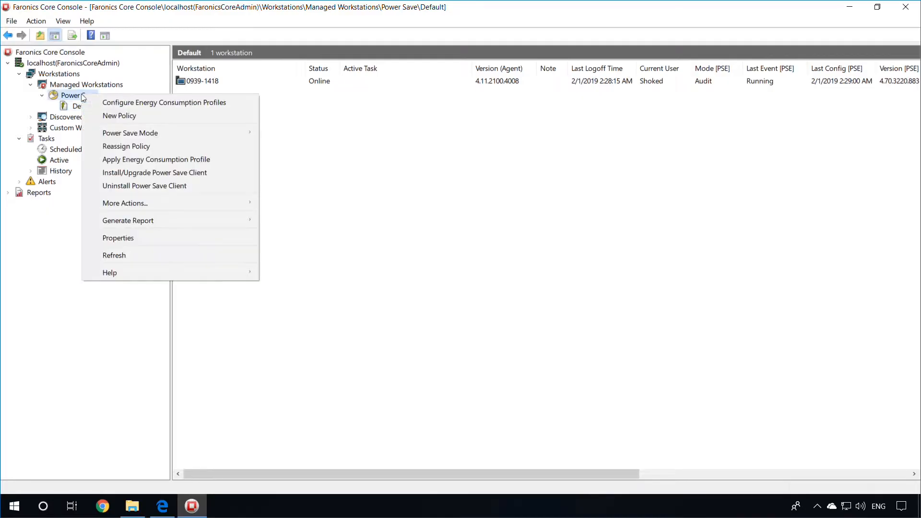
click(131, 116)
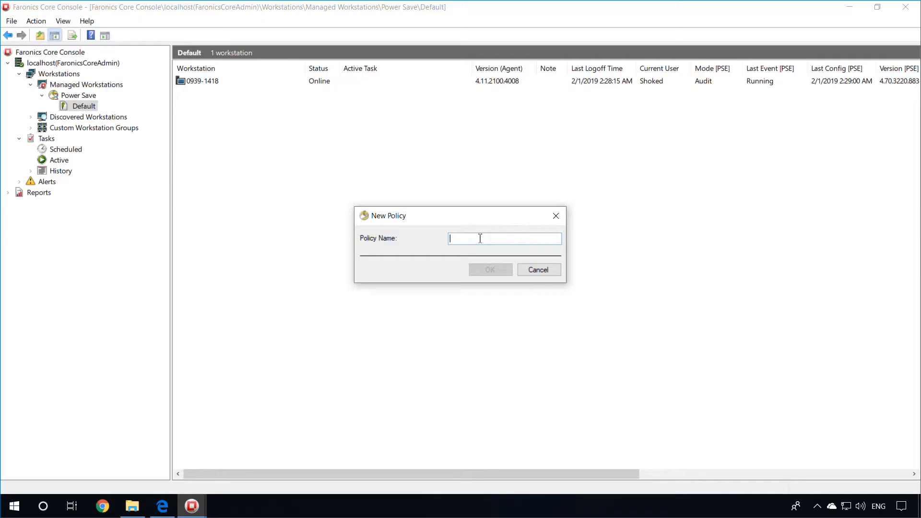
text(Test)
click(480, 270)
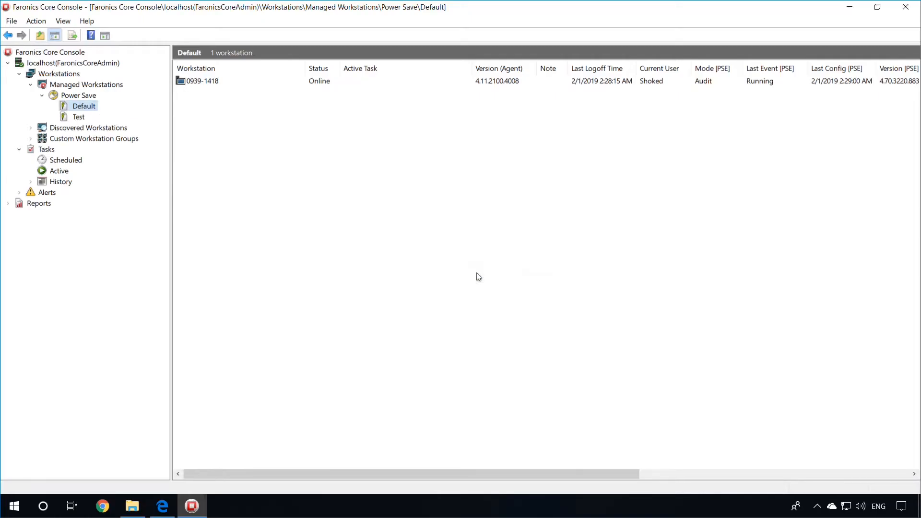
Step: Compare the workstations listed in the Test and Default policies
click(77, 117)
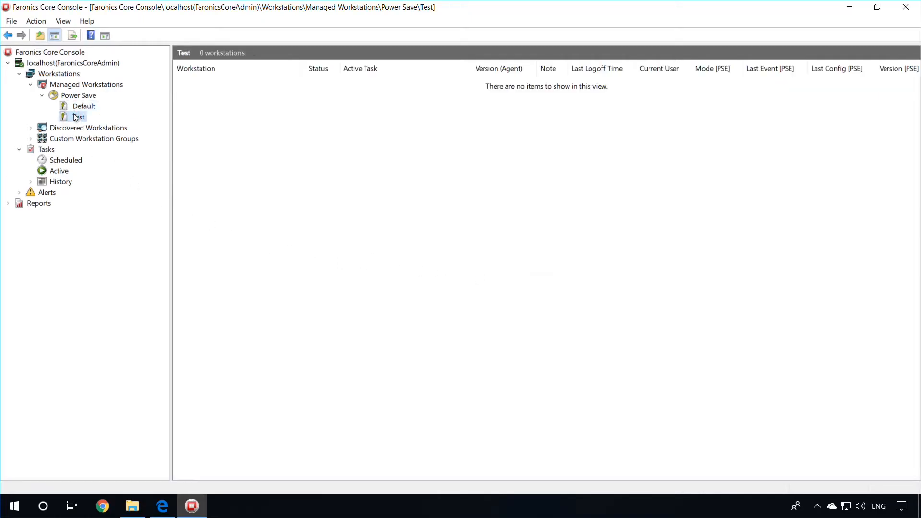
click(80, 106)
click(80, 116)
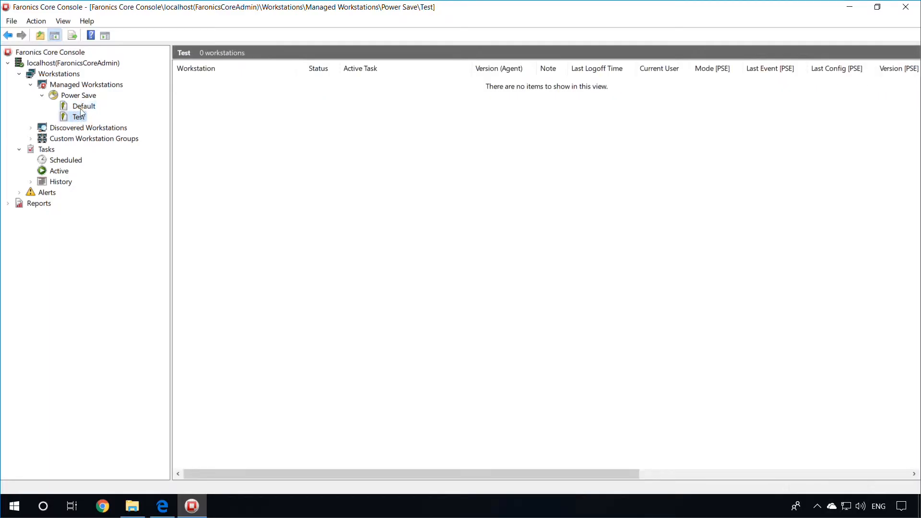
click(80, 109)
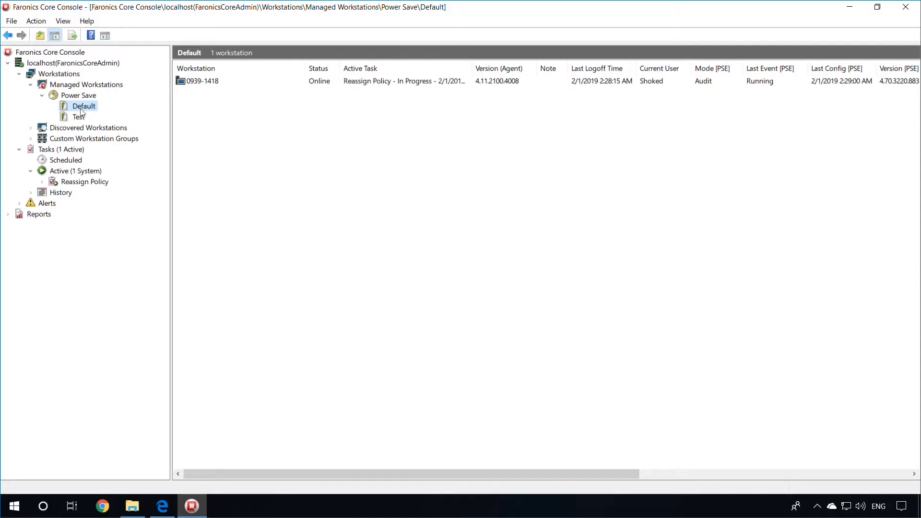
Step: Open the Default policy's details and browse its Policy Configuration Report and Energy Costs
right_click(81, 112)
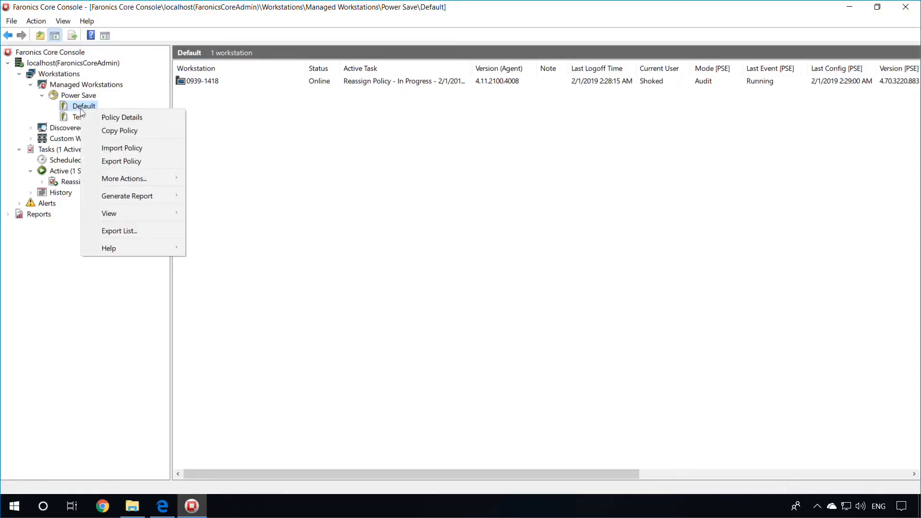
click(105, 116)
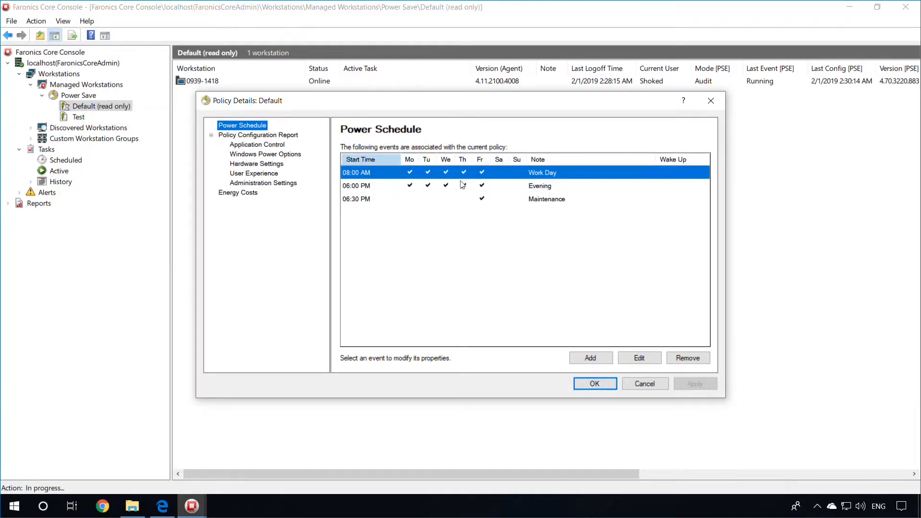
click(253, 136)
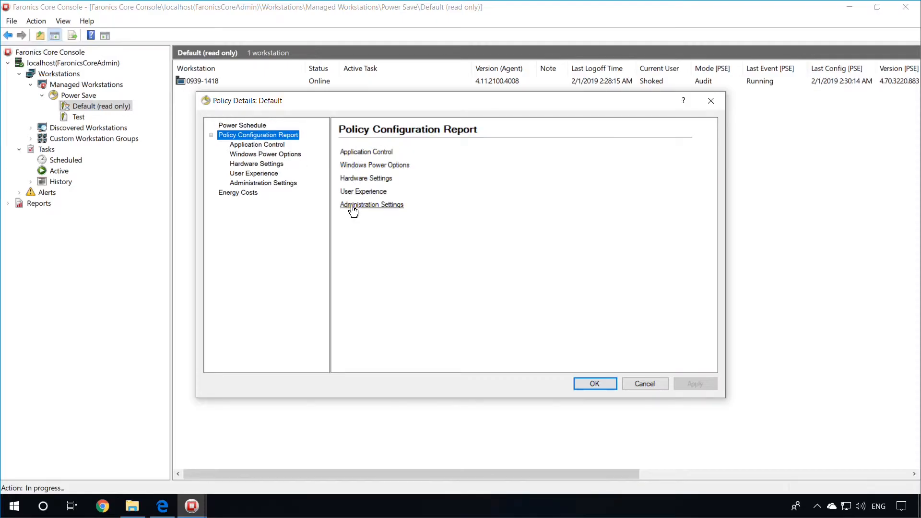
click(242, 193)
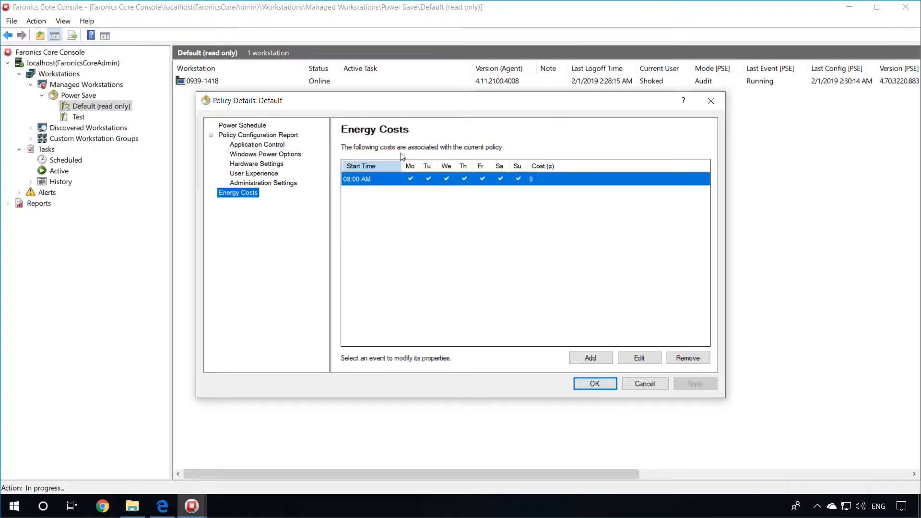
click(248, 126)
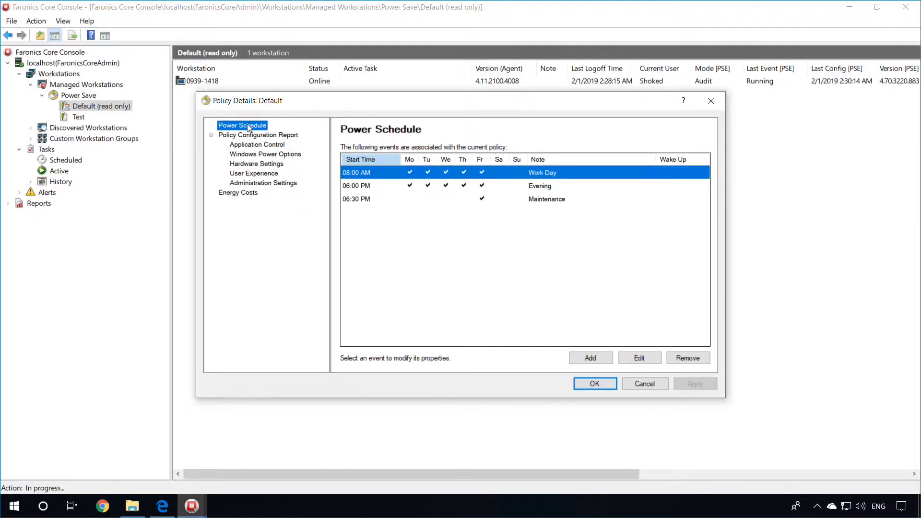
Step: Review the 08:00 AM Work Day, 06:00 PM Evening and 06:30 PM Maintenance schedule events
click(425, 187)
click(422, 199)
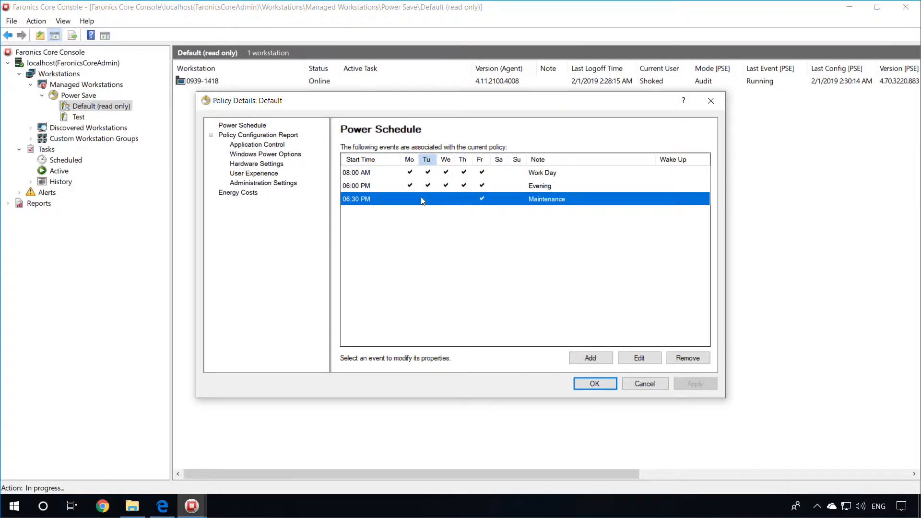
click(387, 173)
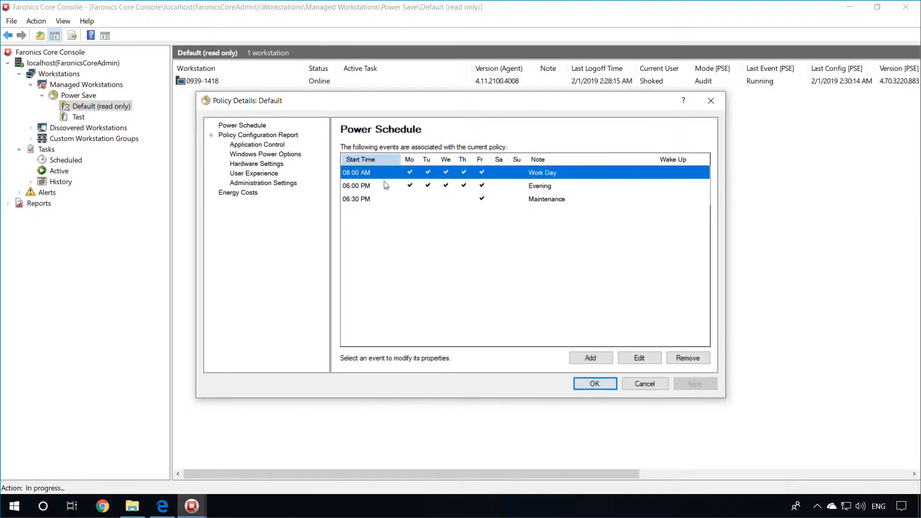
click(385, 186)
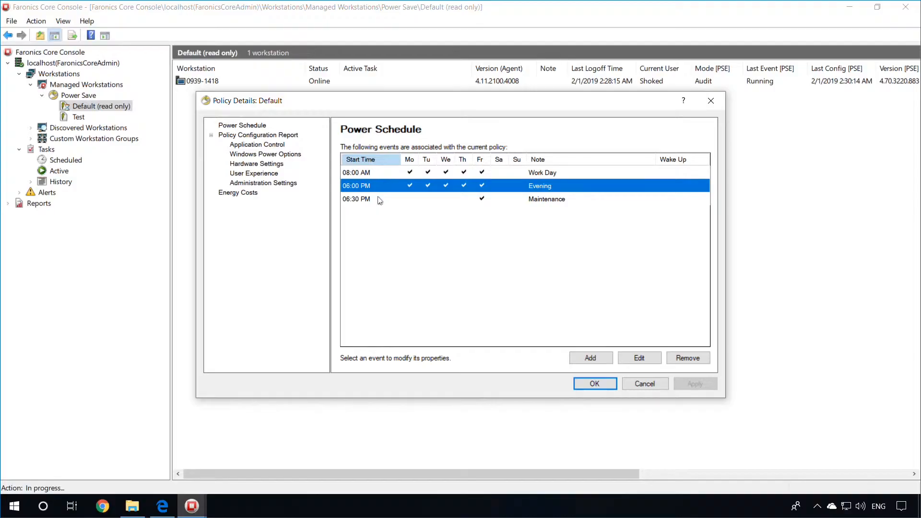
click(379, 199)
click(370, 174)
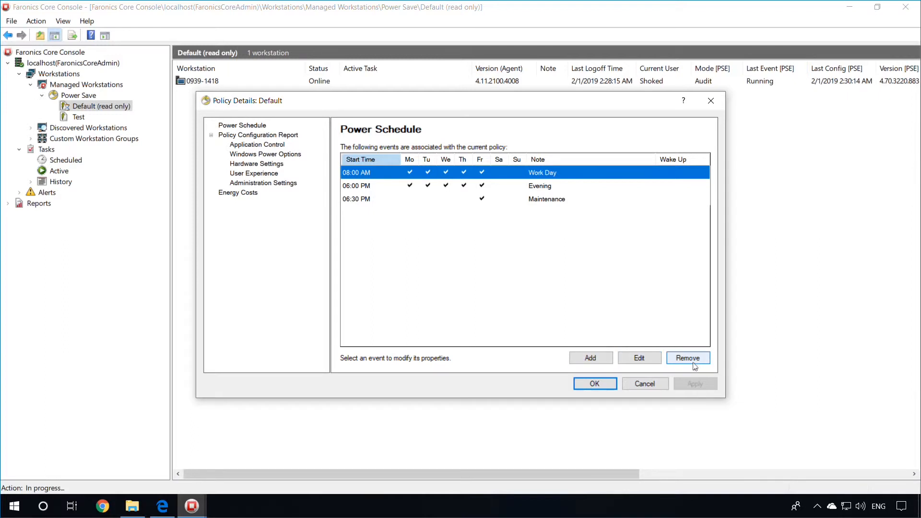
click(643, 360)
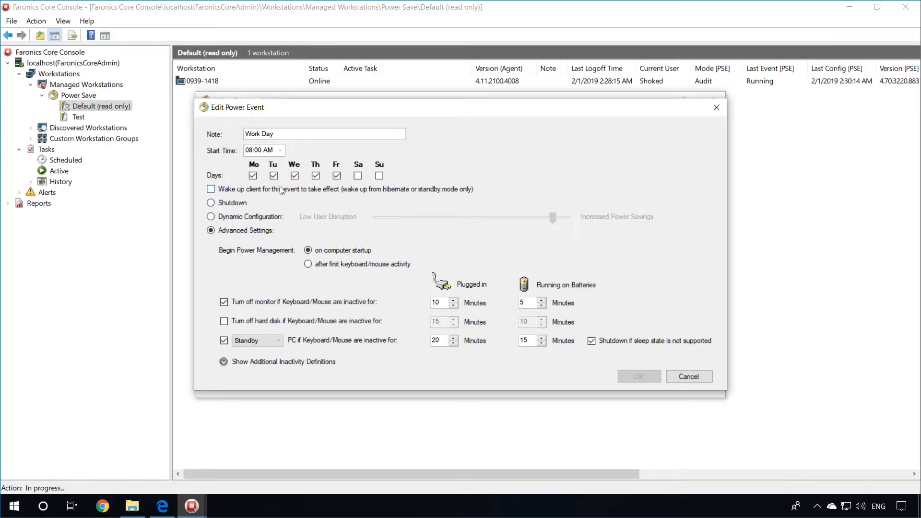
click(303, 139)
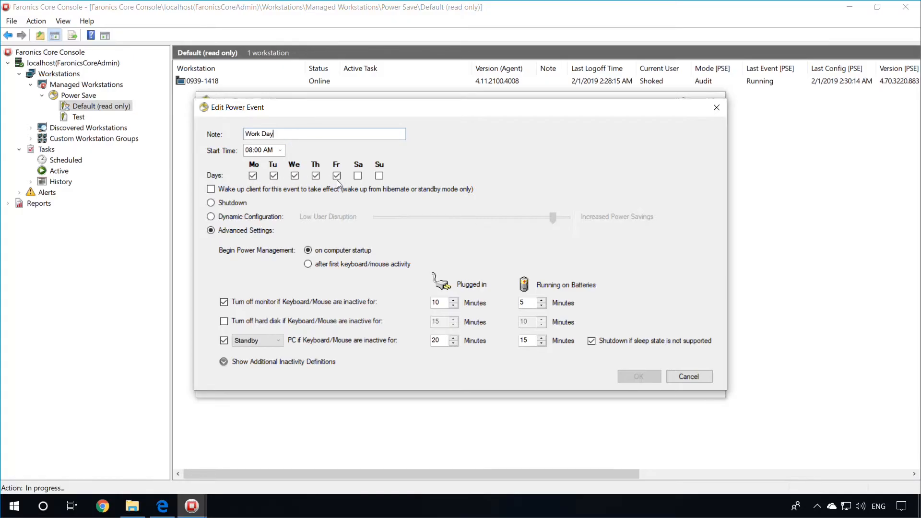
click(212, 204)
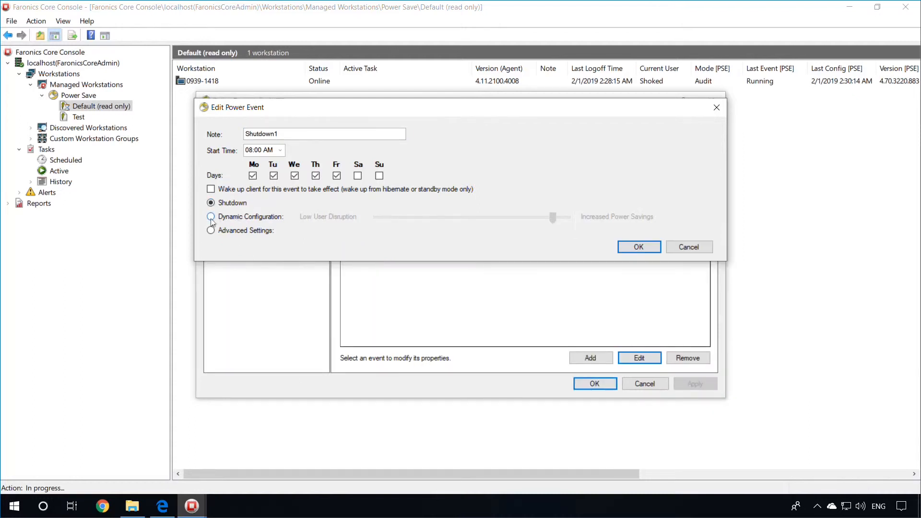
click(211, 218)
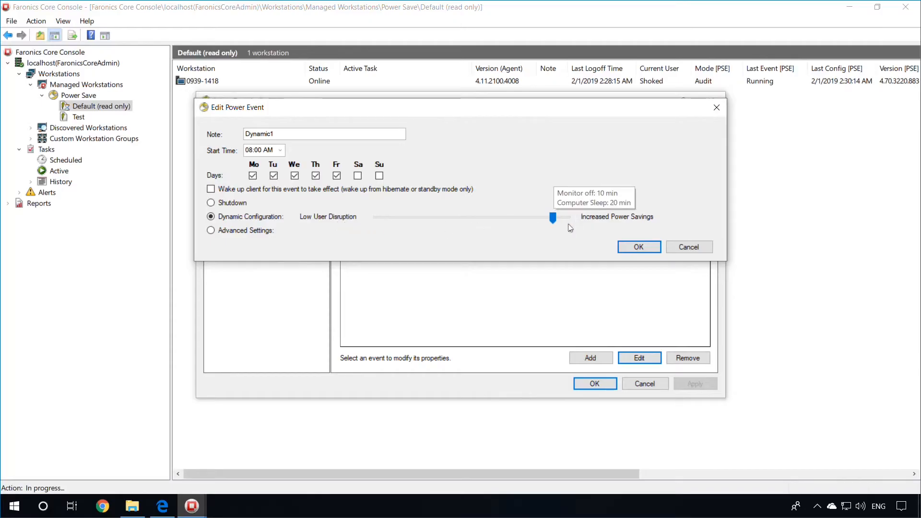
click(211, 231)
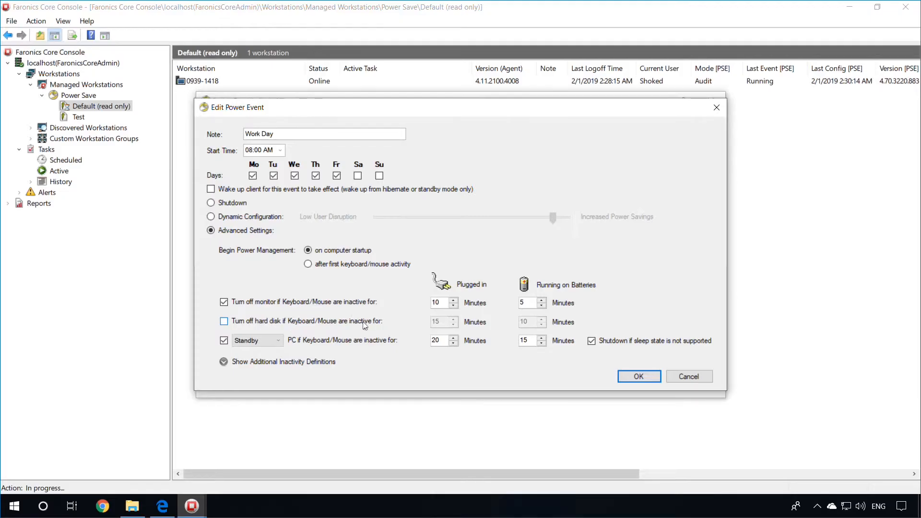
click(261, 340)
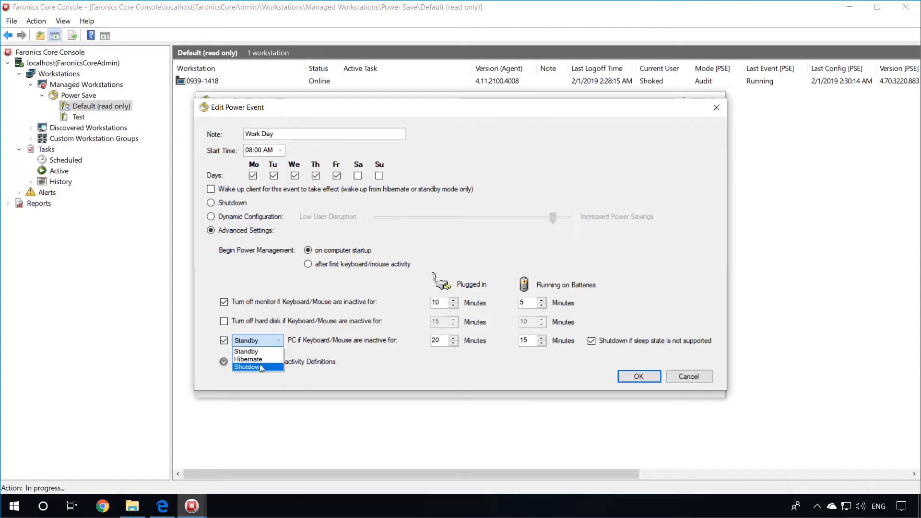
click(346, 350)
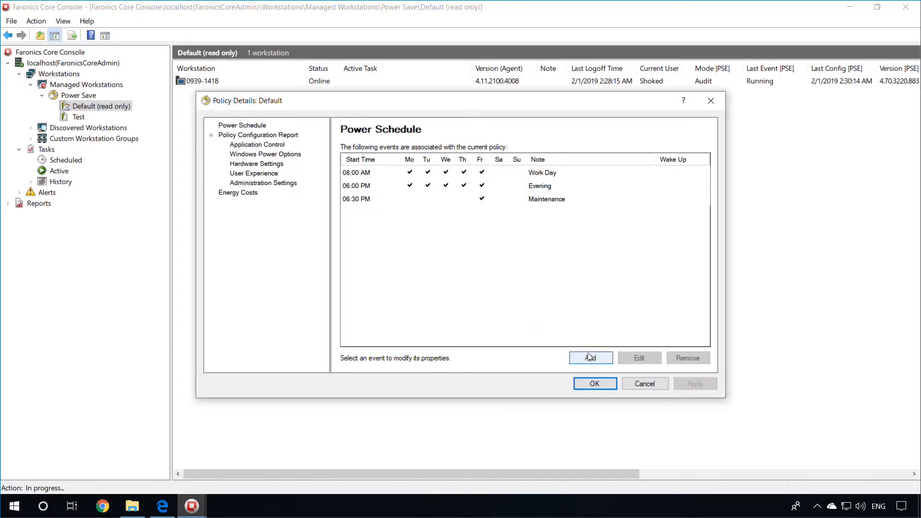
Step: Add a Shutdown event to the Default policy with a 10:00 PM start time
click(590, 358)
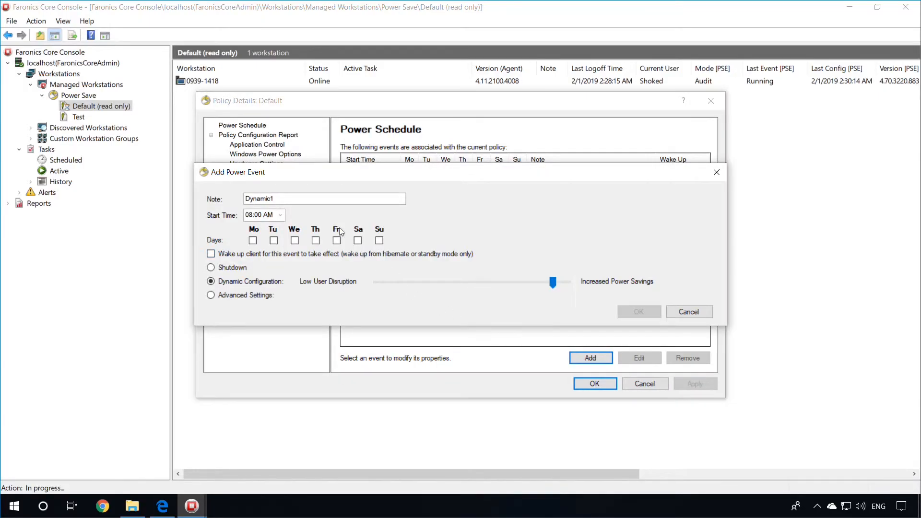
click(226, 268)
click(325, 202)
key(BackSpace)
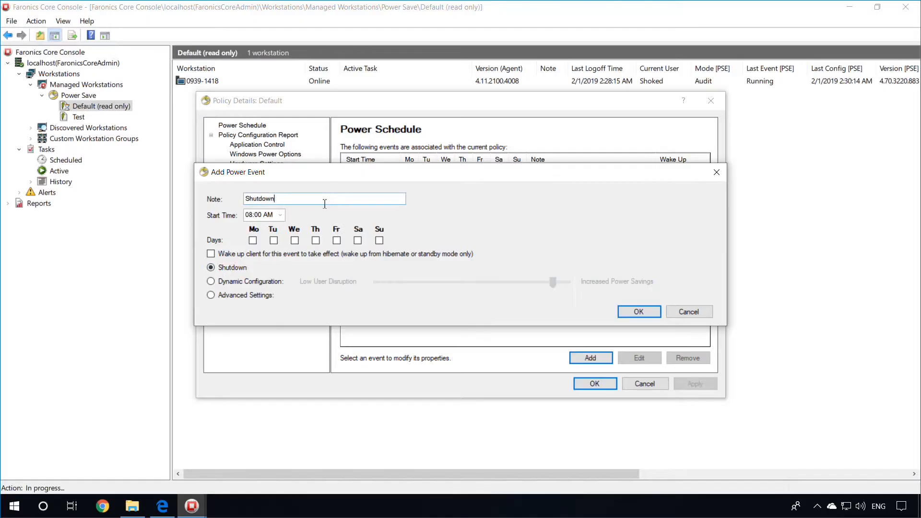
click(280, 215)
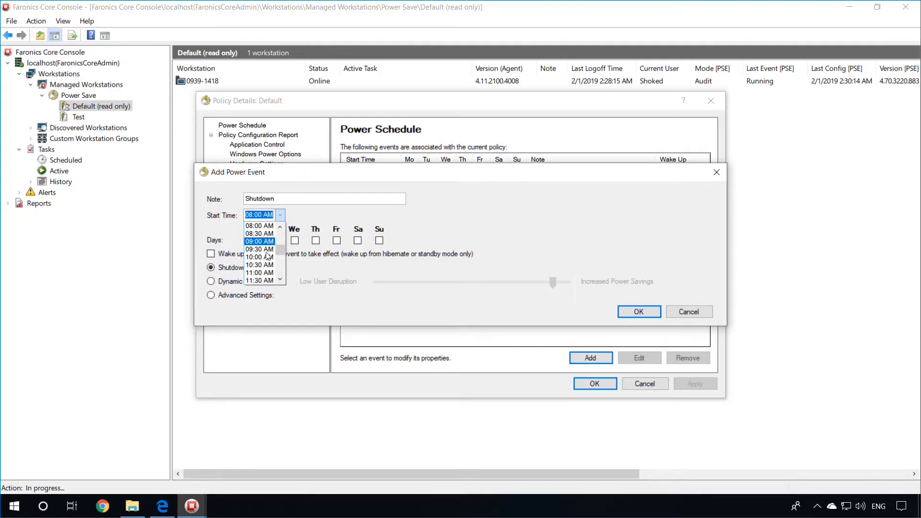
click(283, 262)
scroll(283, 261, down, 6)
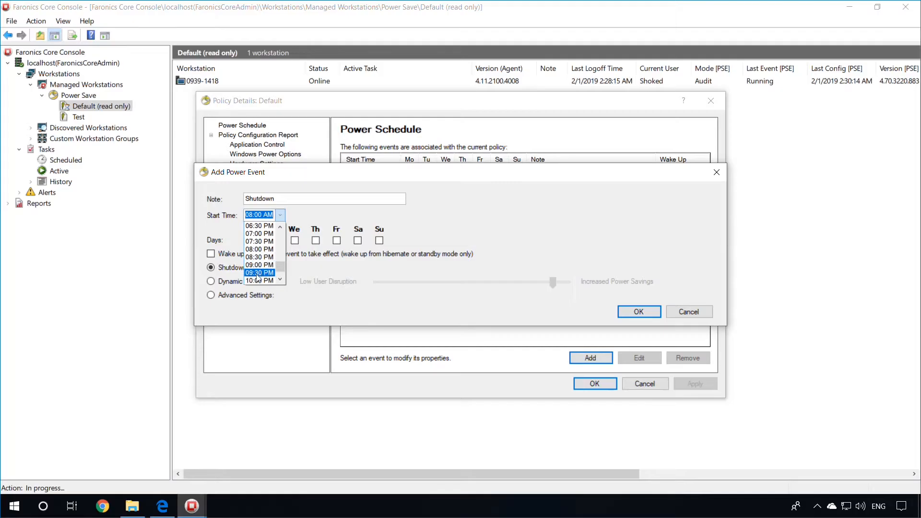
click(259, 249)
Step: Make the shutdown run Monday through Sunday, save it, and view Application Control settings
click(253, 240)
click(274, 240)
click(295, 240)
click(315, 240)
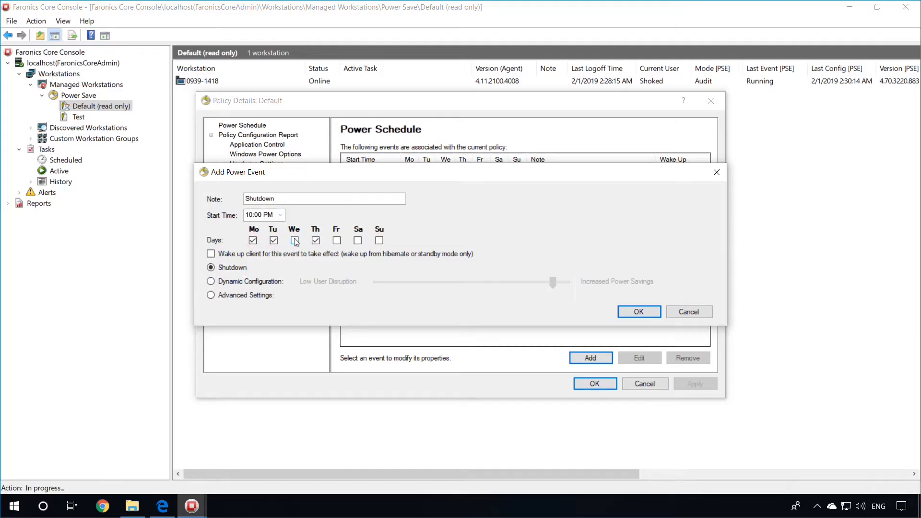
click(337, 241)
click(358, 241)
click(379, 240)
click(639, 312)
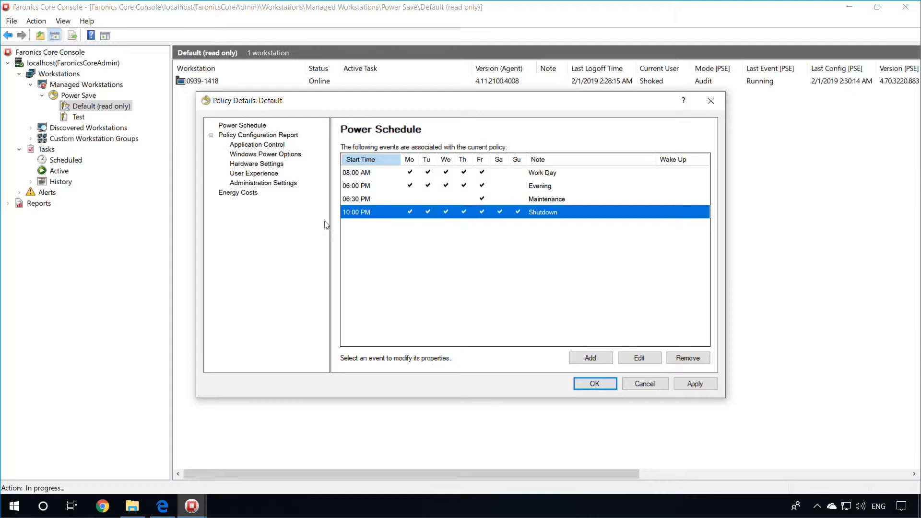
click(244, 145)
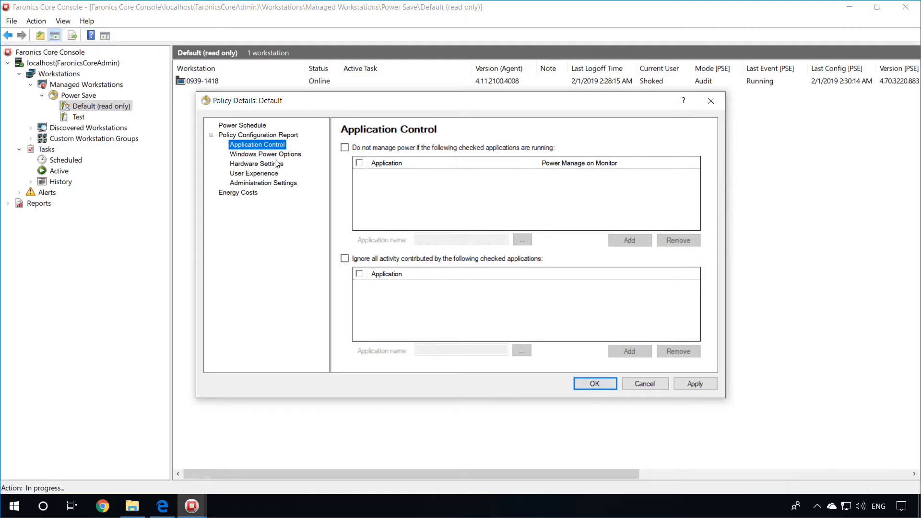
Step: Review the Default policy's Power Options, Hardware, User Experience, Administration and Energy Costs settings
key(Down)
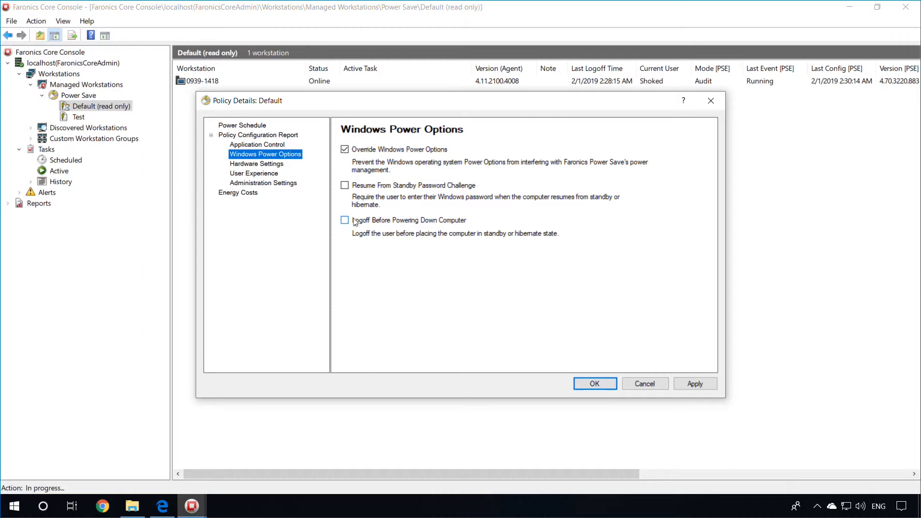
click(264, 165)
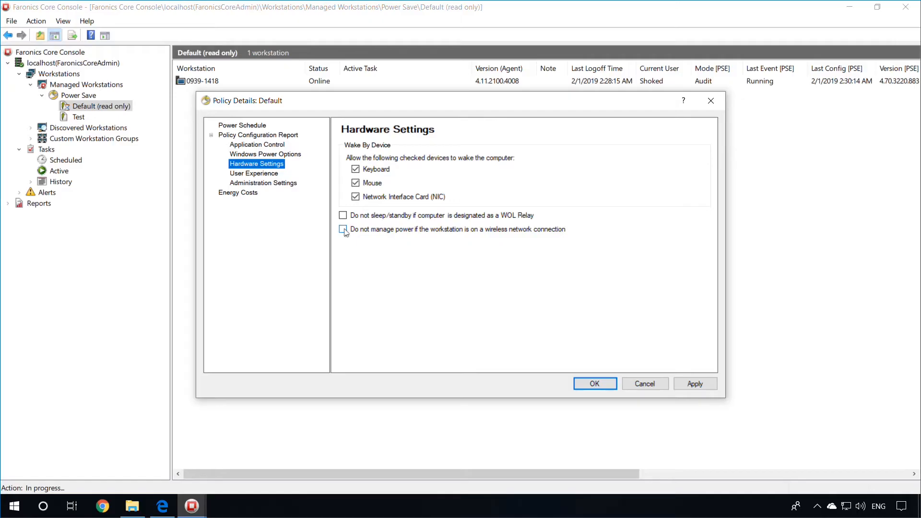
click(263, 177)
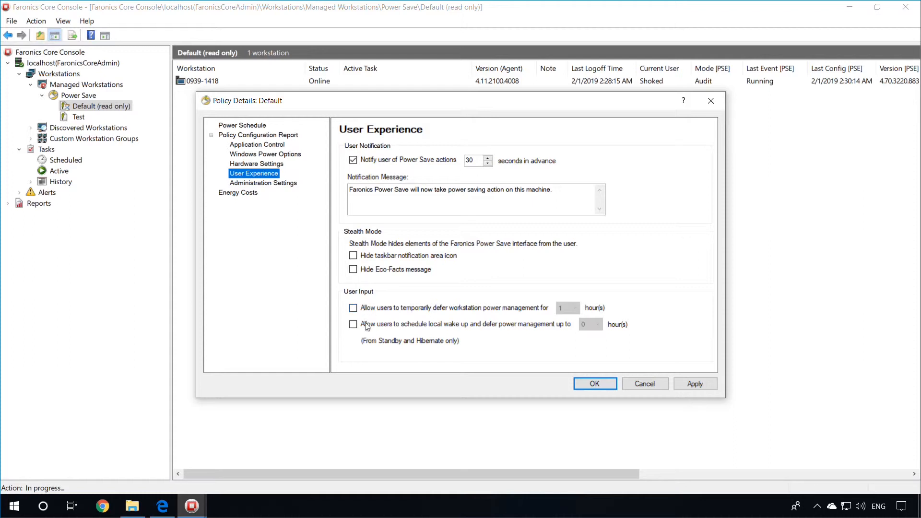
click(278, 189)
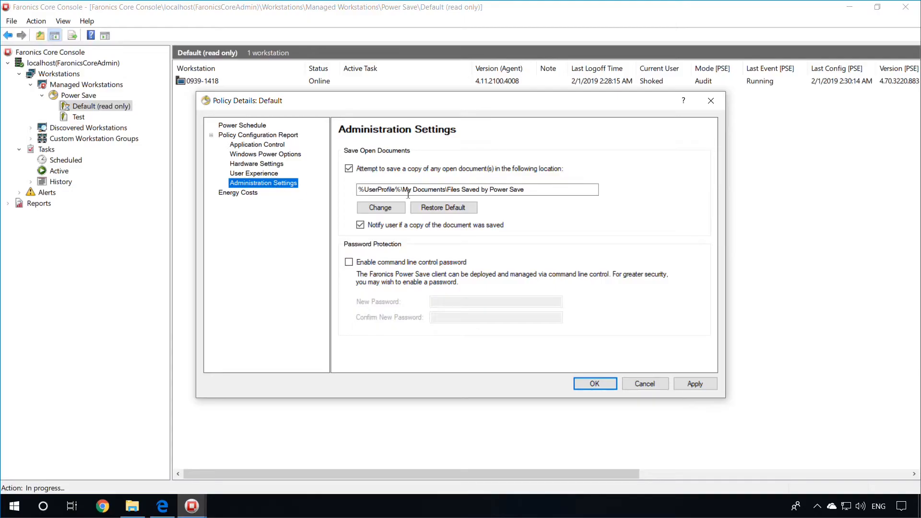
click(528, 191)
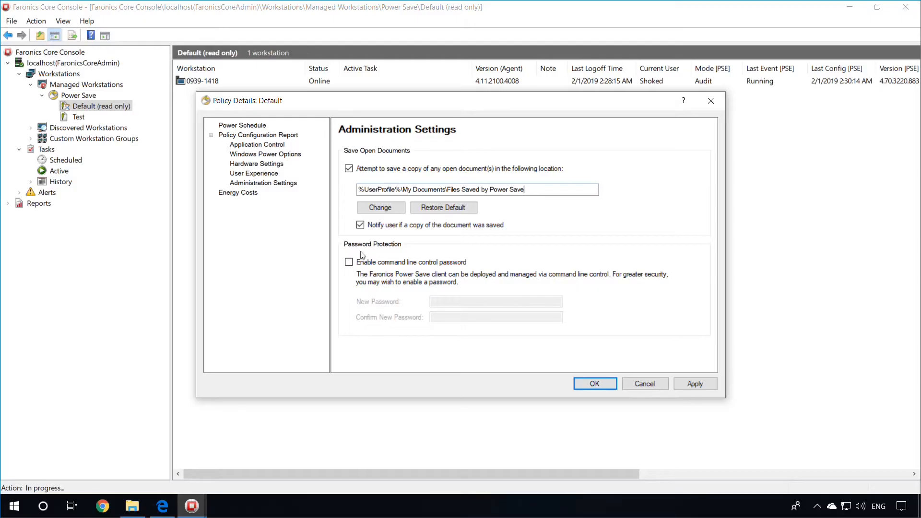
click(255, 194)
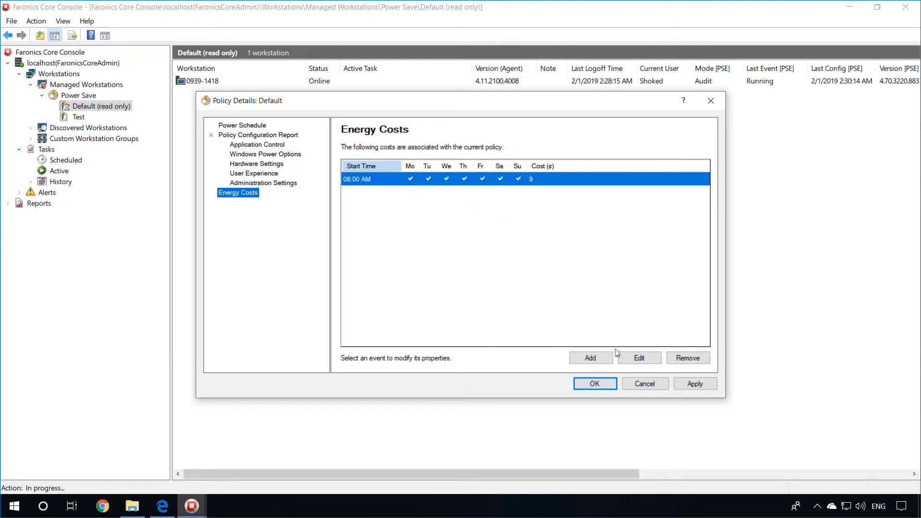
Step: Check the 08:00 AM energy cost, leave it at 9¢, then apply and close the Default policy
click(639, 358)
click(415, 223)
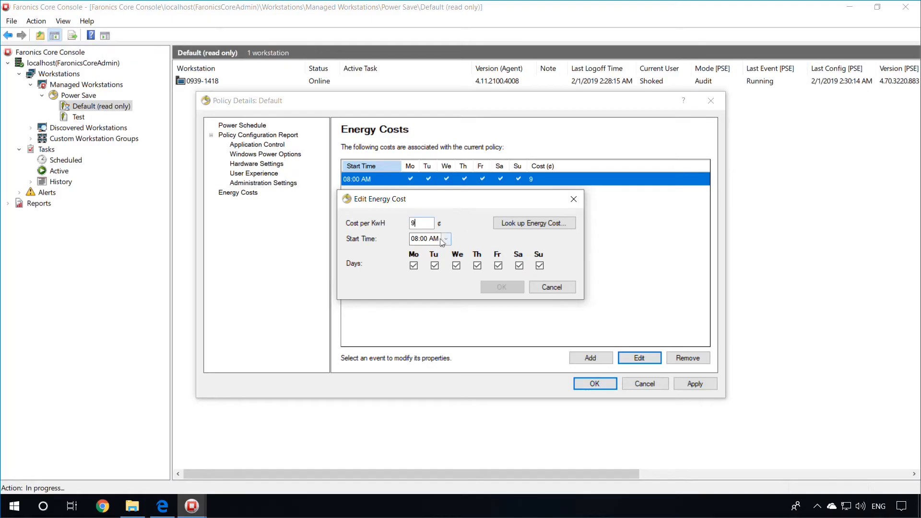
click(546, 289)
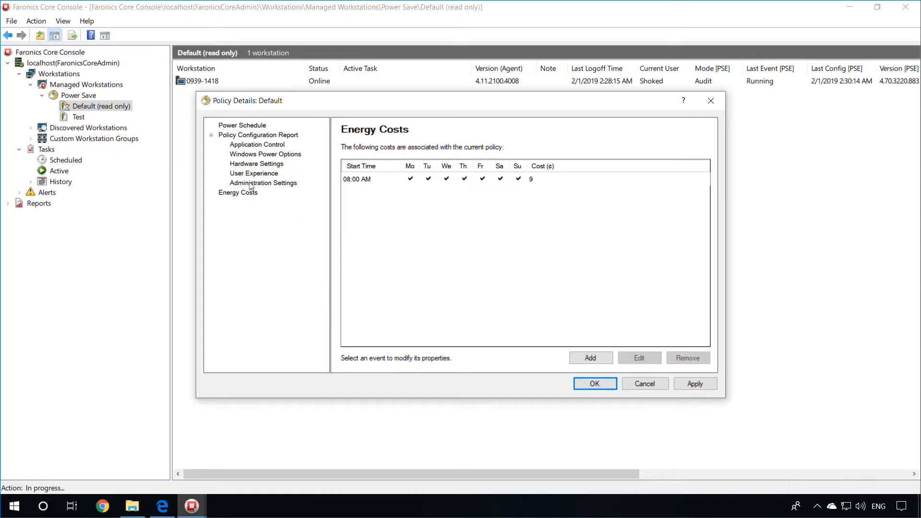
click(682, 384)
click(588, 384)
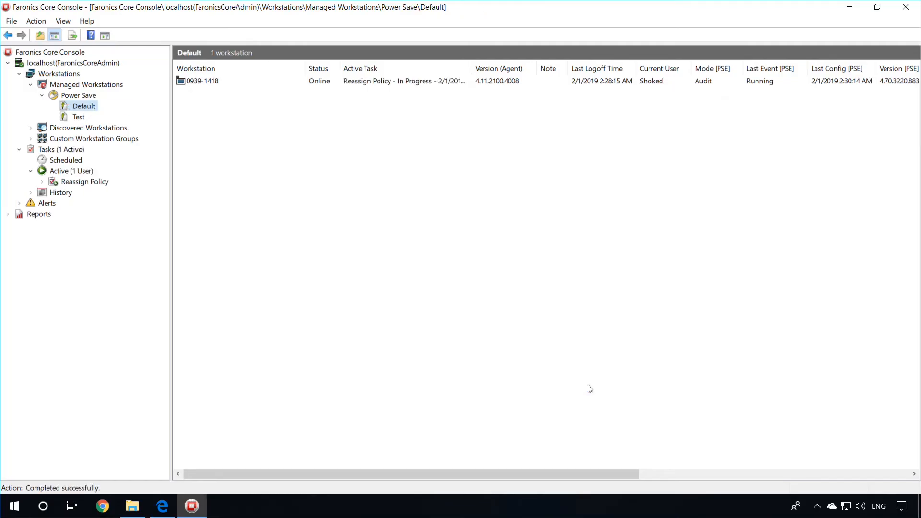
Step: Reassign workstation 0939-1418 to the Test policy and run the reassignment now
click(201, 82)
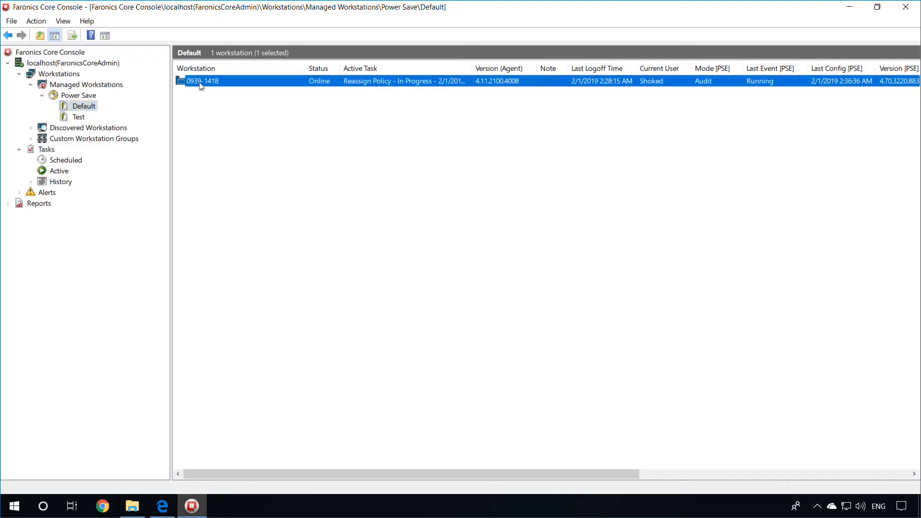
right_click(201, 86)
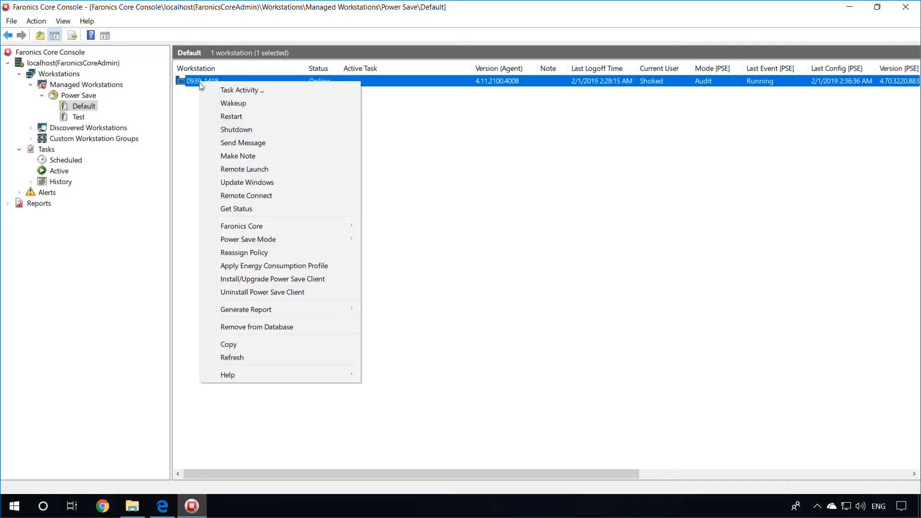
click(245, 254)
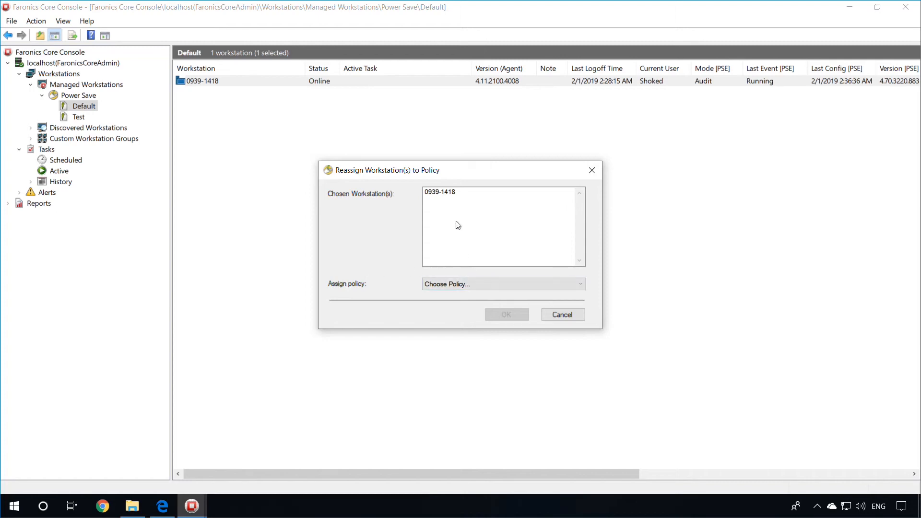
click(445, 286)
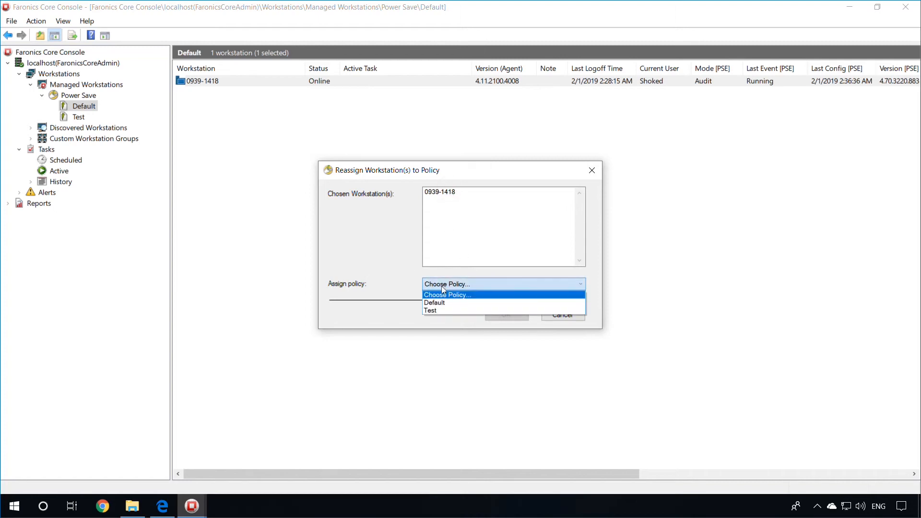
click(440, 311)
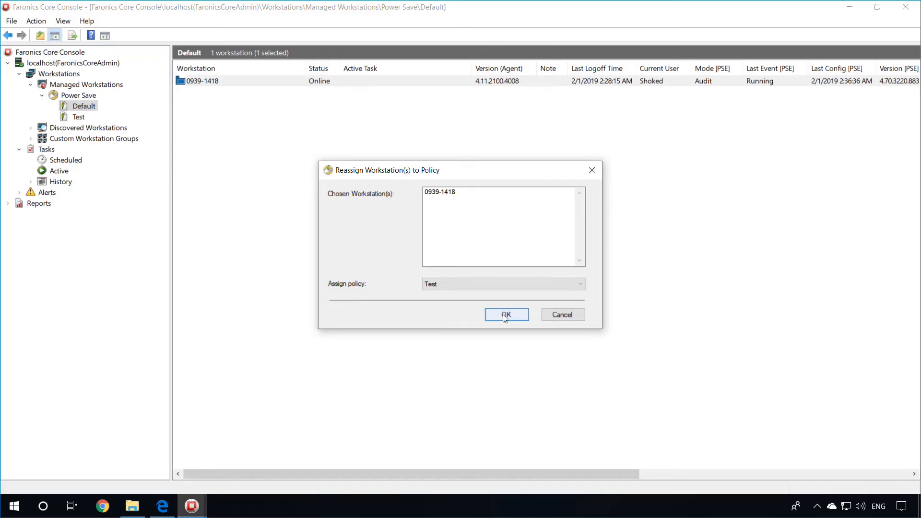
click(474, 288)
click(460, 300)
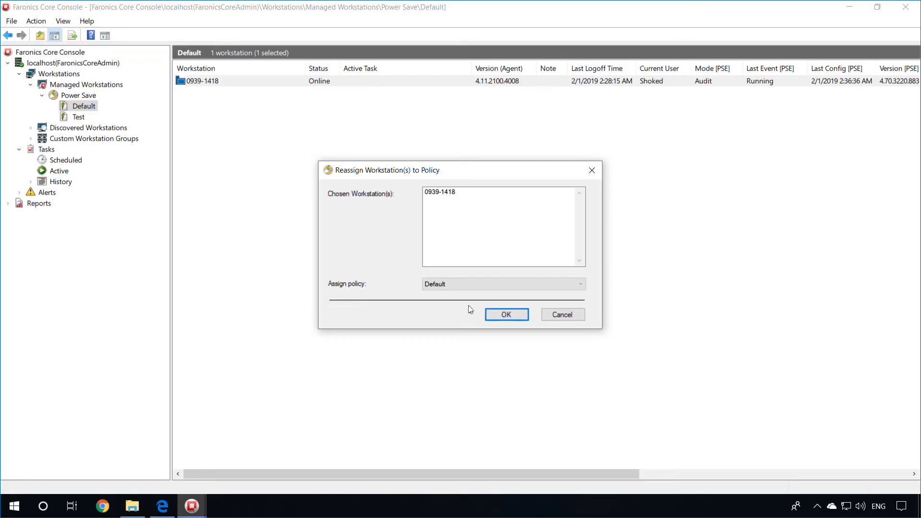
click(507, 315)
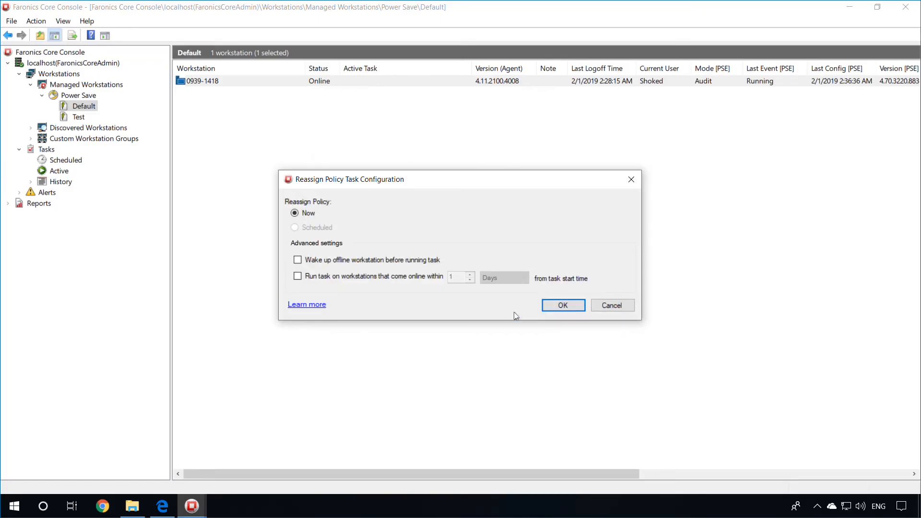
click(564, 303)
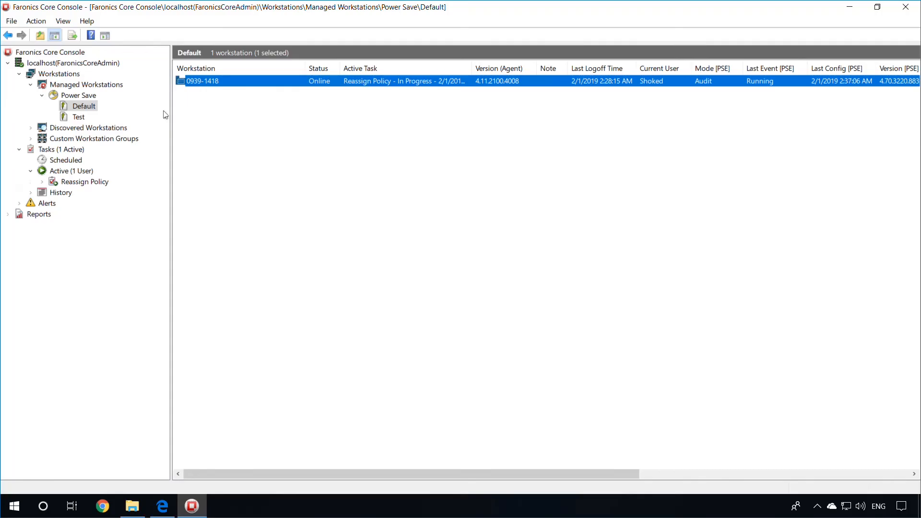
right_click(80, 105)
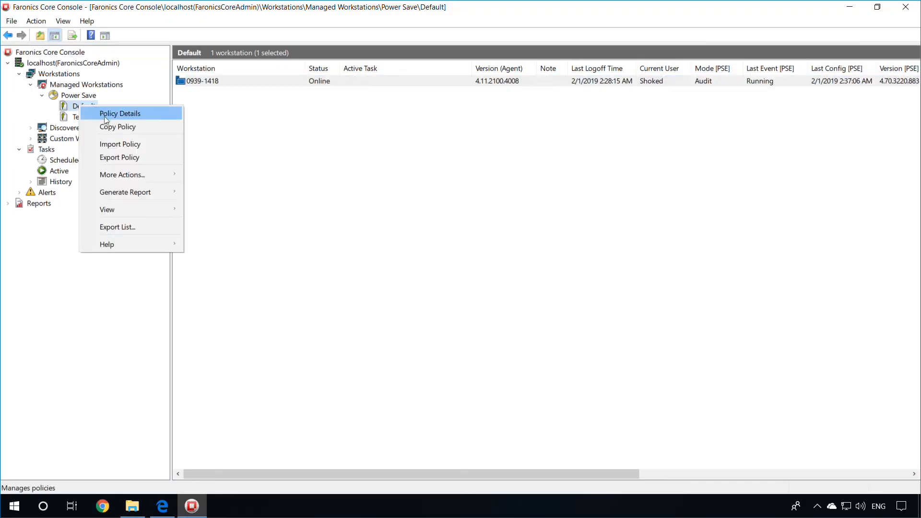
mouse_move(122, 194)
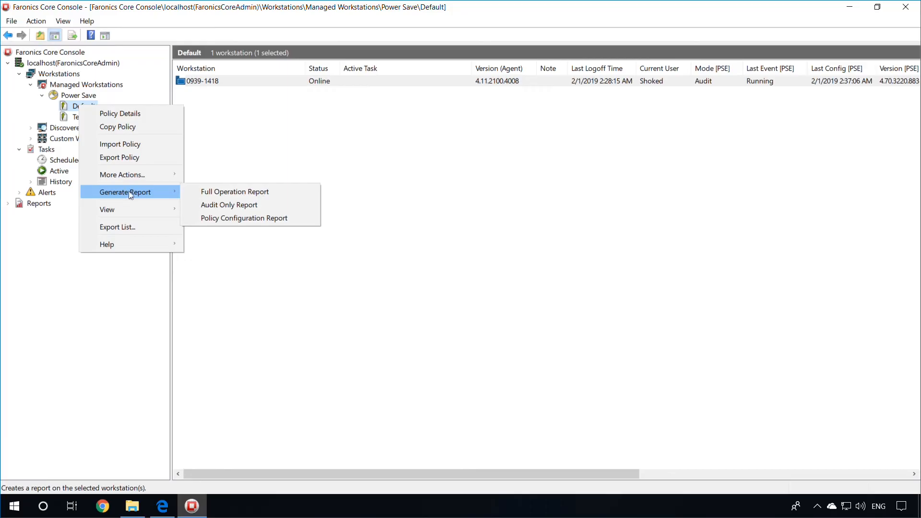
click(210, 82)
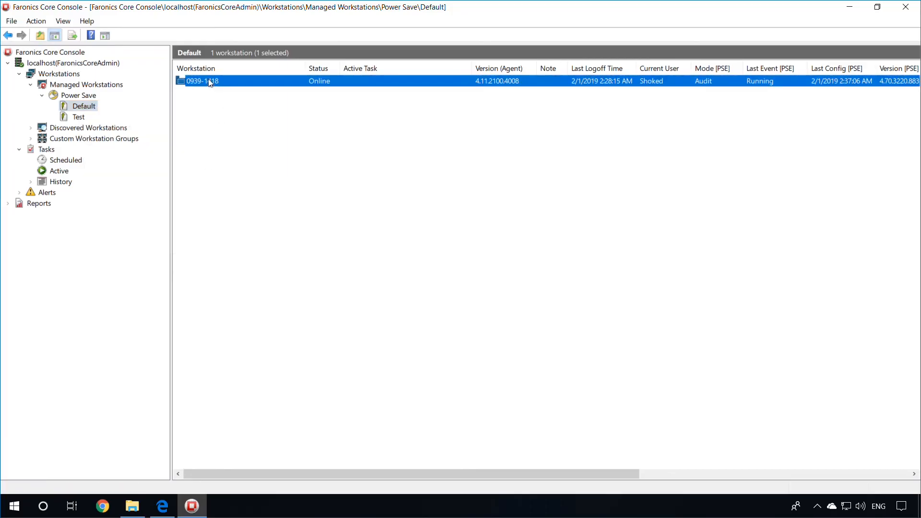
right_click(210, 83)
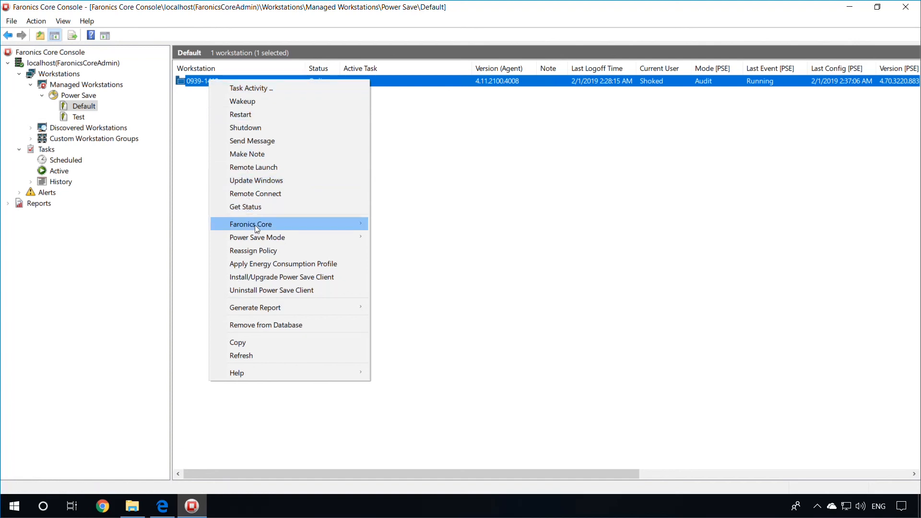
mouse_move(255, 235)
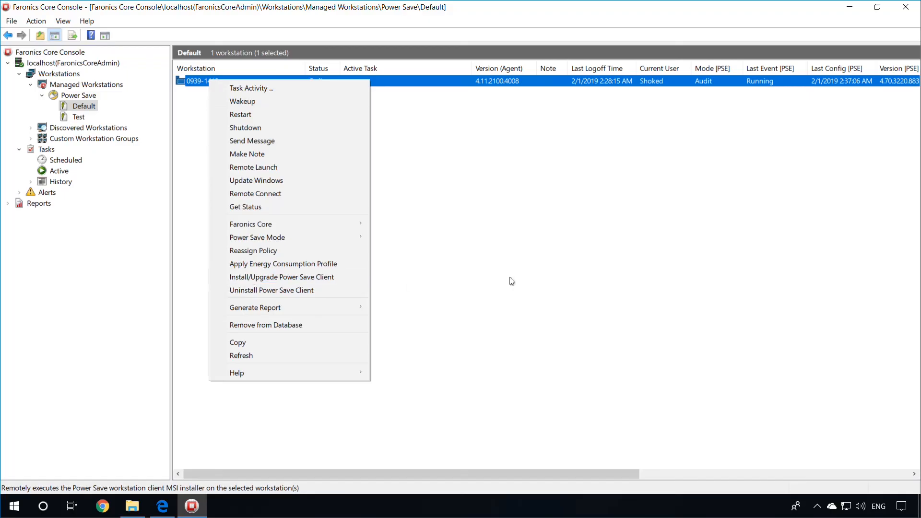
mouse_move(314, 312)
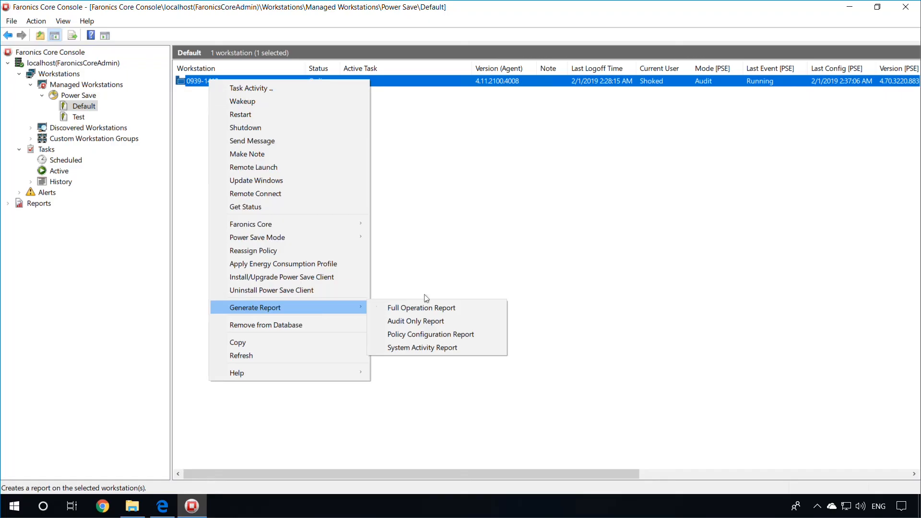
click(572, 279)
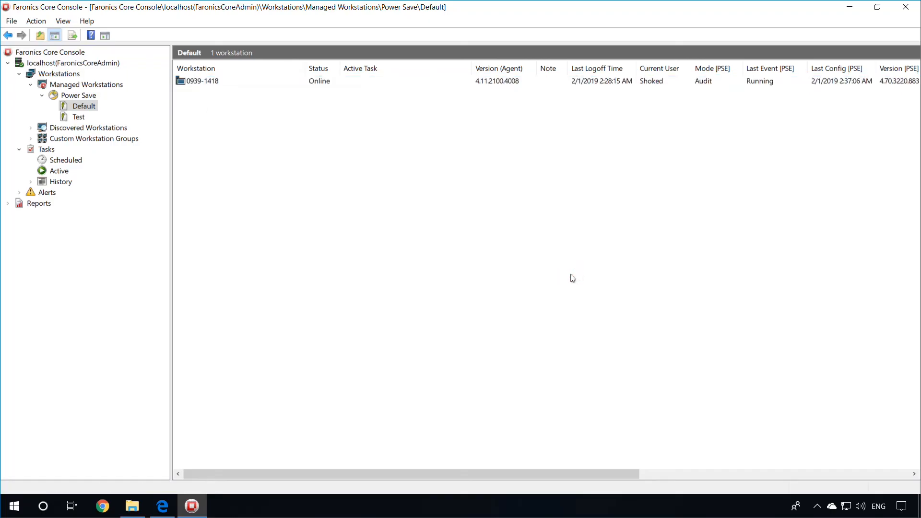